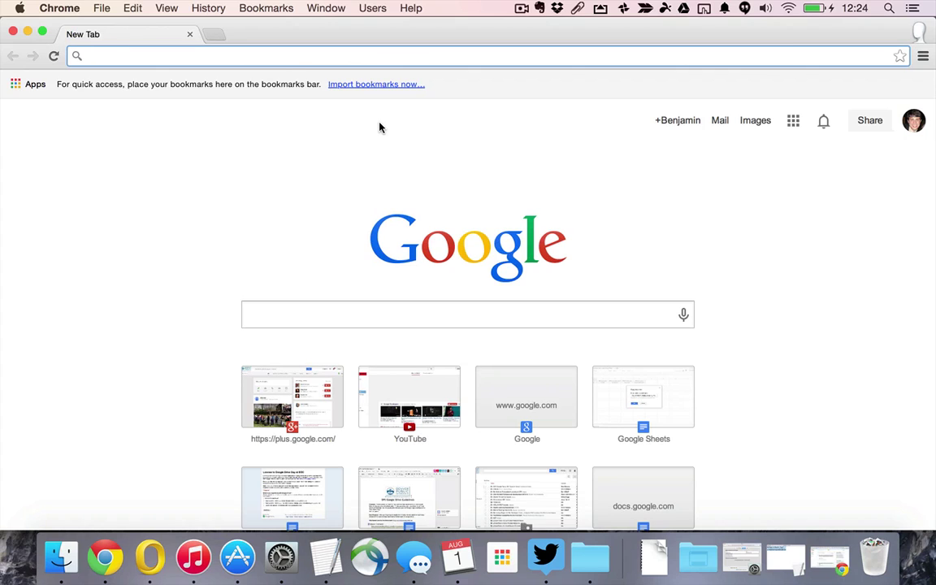
Paste the bit.ly/dpsmileage short link into Chrome and load the mileage calculator template
{"action": "type", "text": "http://bit.ly/dpsmileage"}
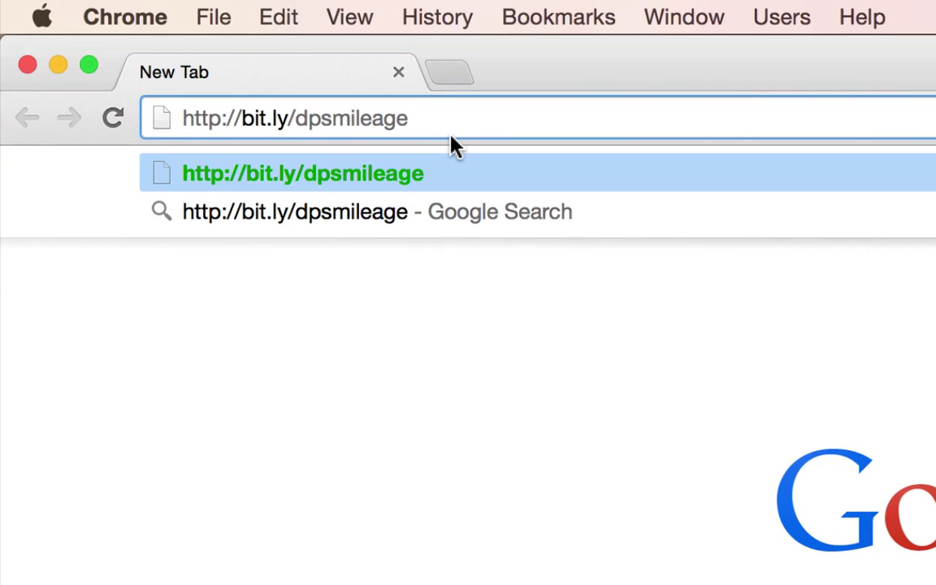
{"action": "key", "text": "Return"}
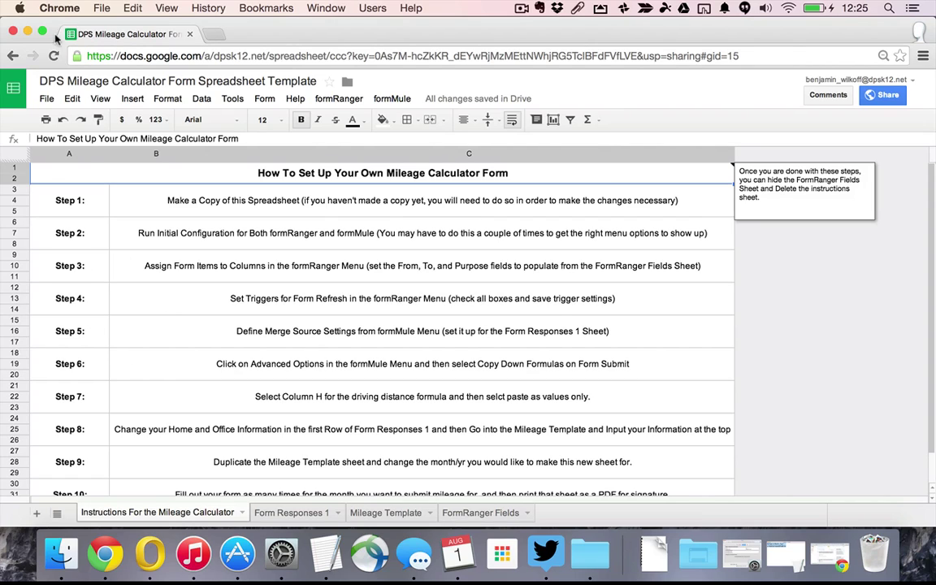
Make a copy of the template titled 'My Awesome Mileage Calculator'
{"action": "left_click", "coordinate": [47, 101]}
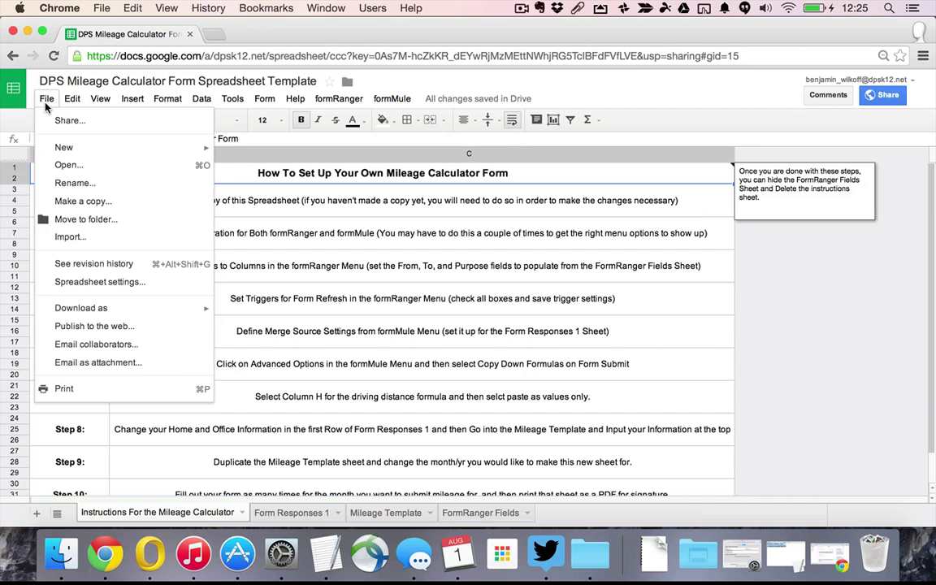
{"action": "left_click", "coordinate": [79, 205]}
{"action": "type", "text": "M"}
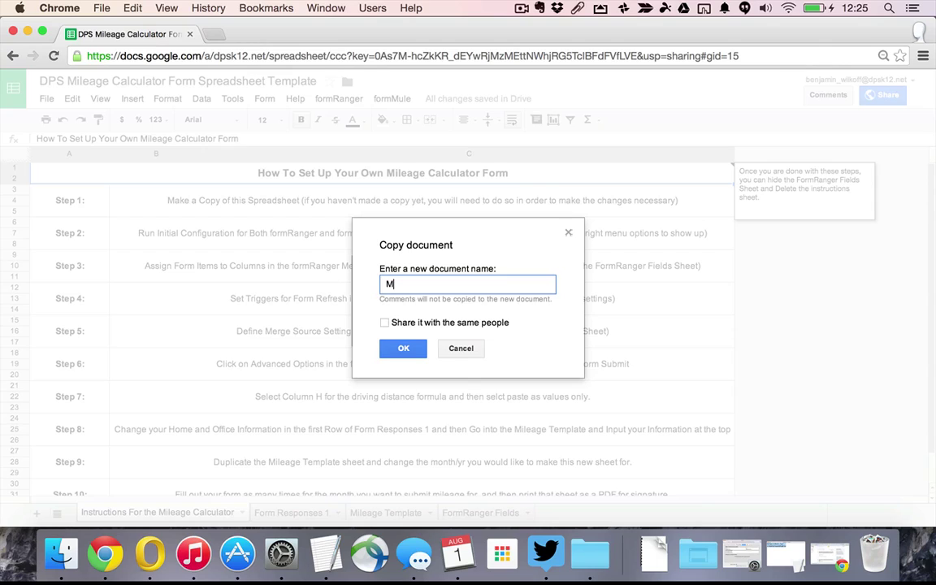
{"action": "type", "text": "y Awesome Mileage Ca"}
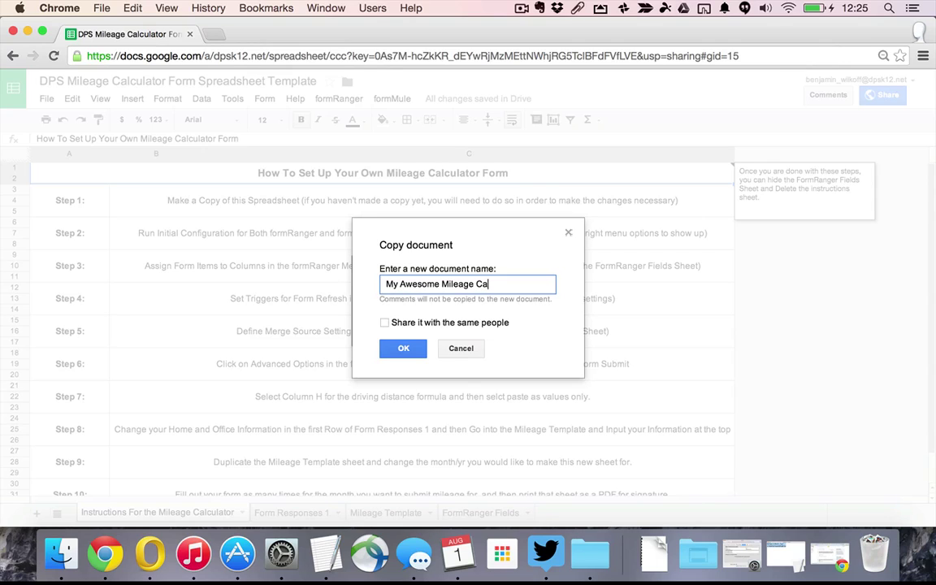
{"action": "type", "text": "lculator"}
{"action": "left_click", "coordinate": [404, 348]}
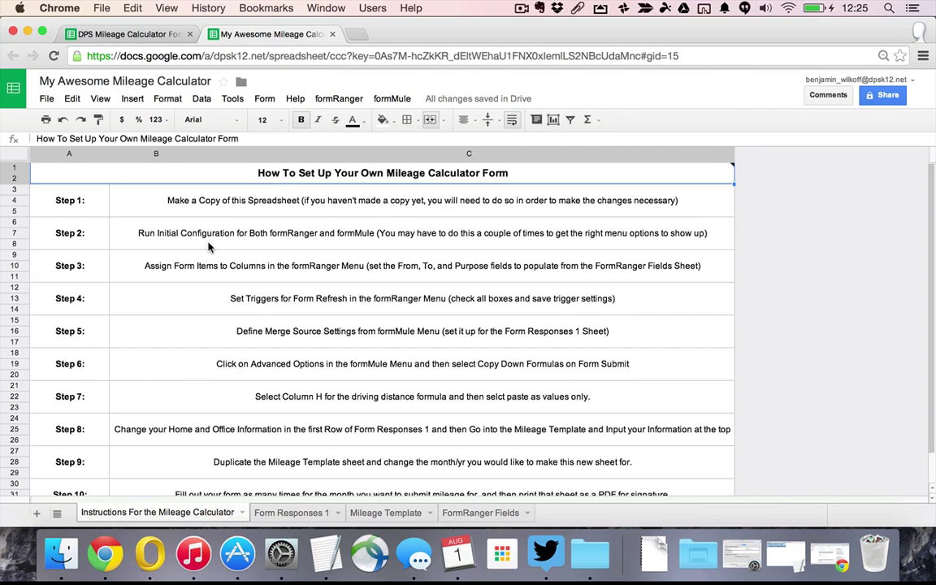
Run formRanger's initial configuration and accept its authorization permissions
{"action": "left_click", "coordinate": [333, 101]}
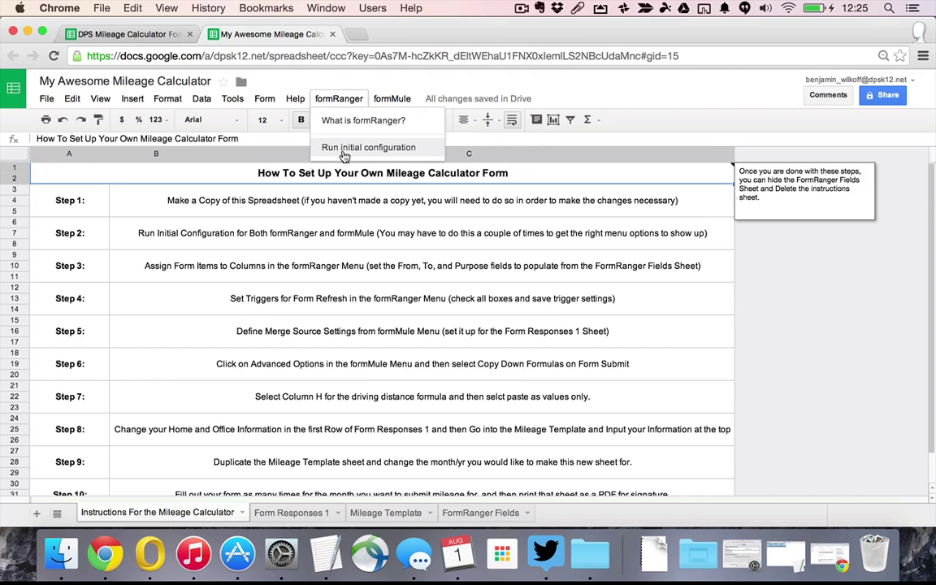
{"action": "left_click", "coordinate": [343, 151]}
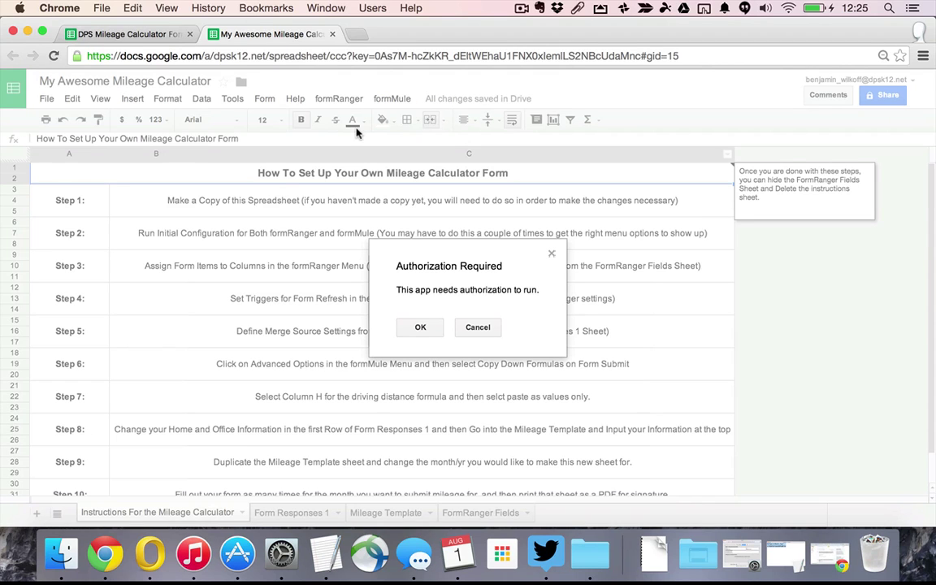
{"action": "left_click", "coordinate": [432, 333]}
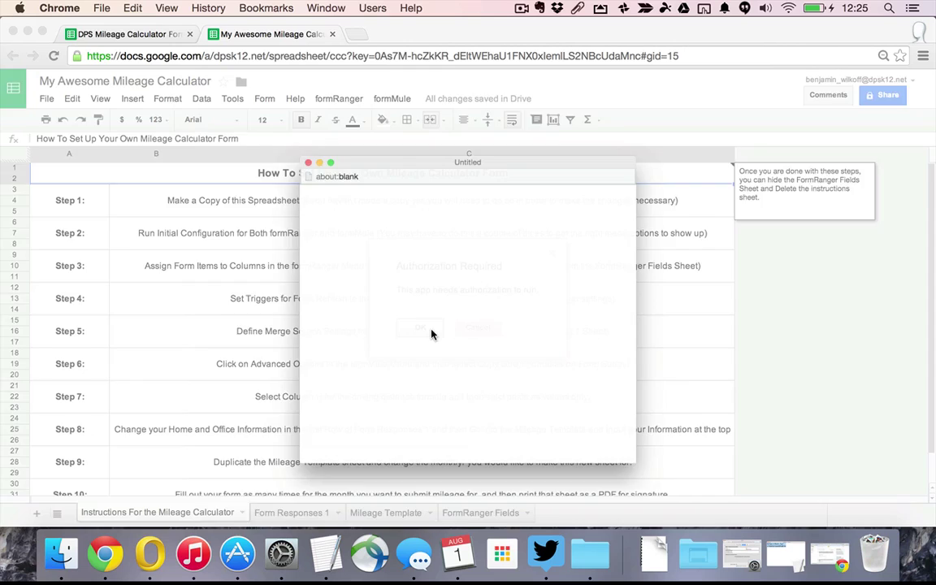
{"action": "scroll", "coordinate": [538, 311], "scroll_direction": "down", "scroll_amount": 5}
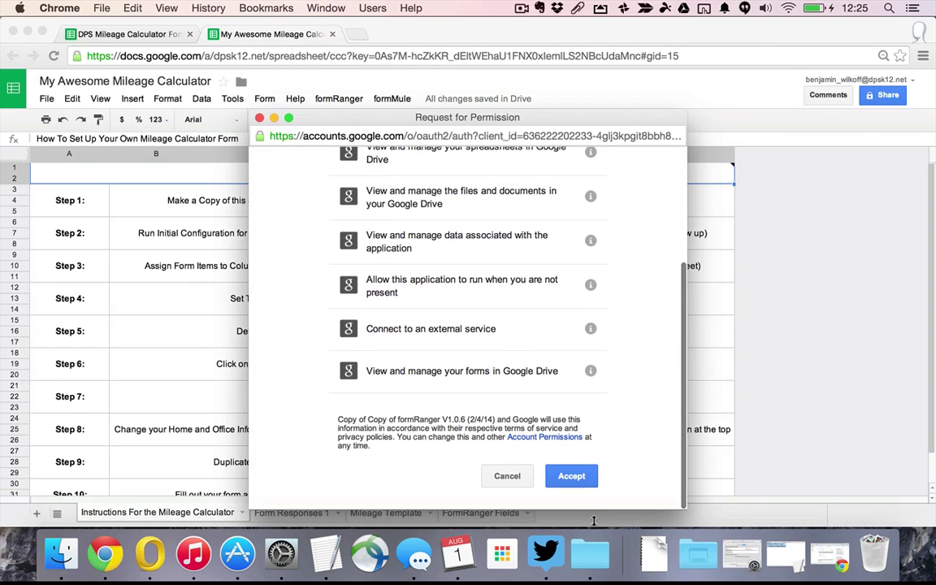
{"action": "left_click", "coordinate": [577, 482]}
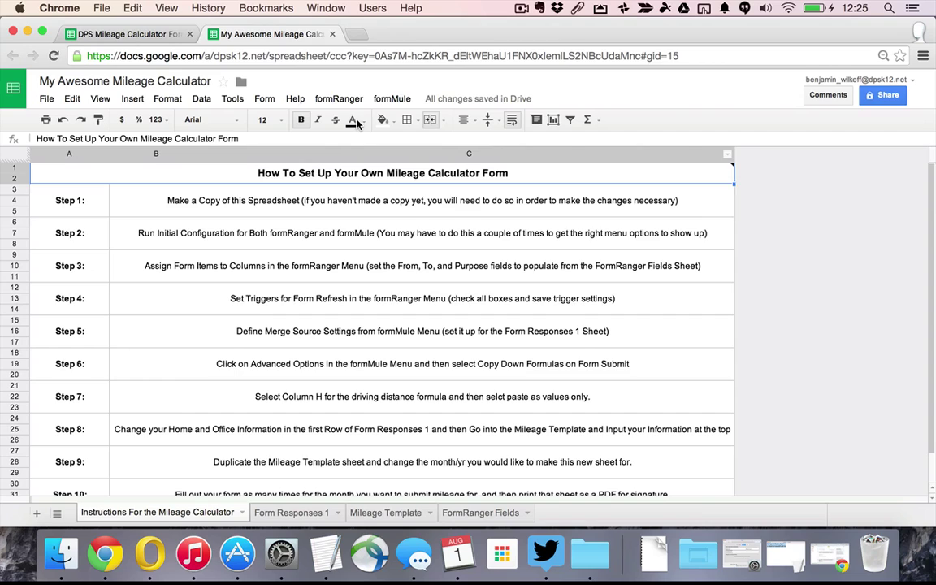
{"action": "left_click", "coordinate": [358, 99]}
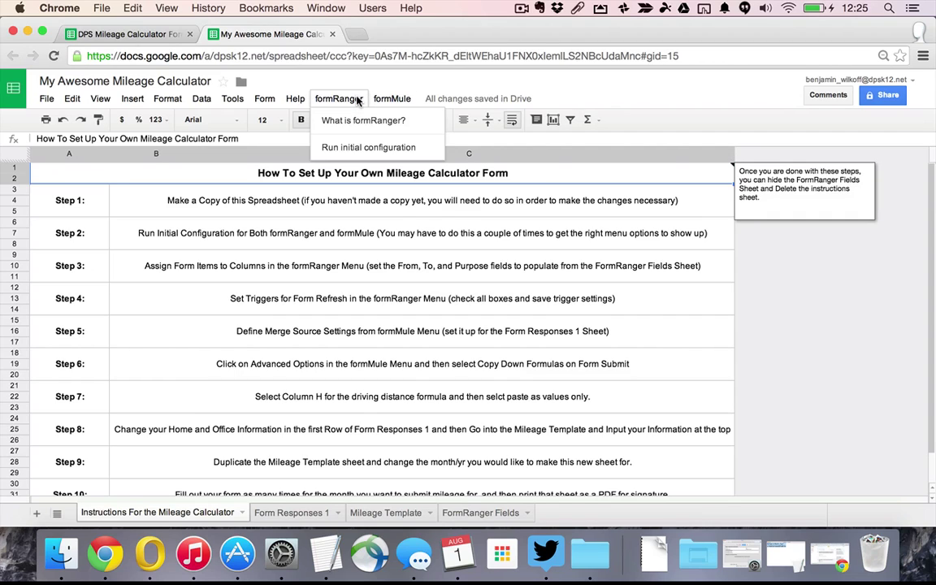
{"action": "left_click", "coordinate": [368, 149]}
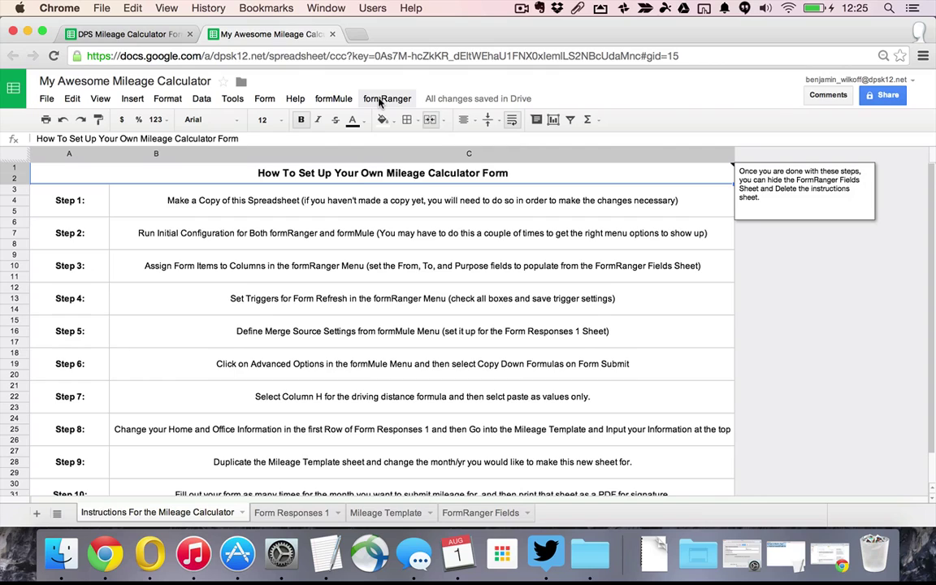
Run formMule's initial installation and accept its authorization permissions
{"action": "left_click", "coordinate": [379, 100]}
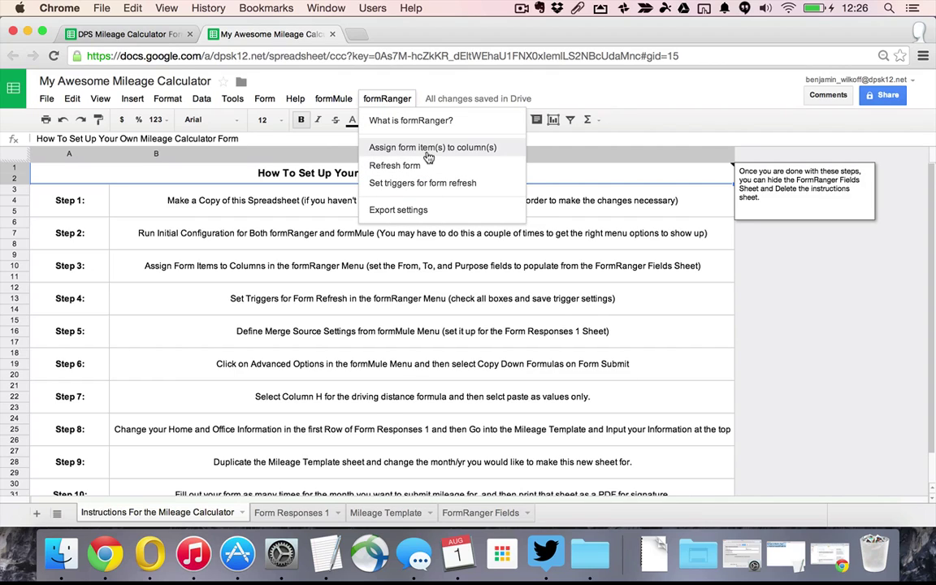
{"action": "mouse_move", "coordinate": [335, 102]}
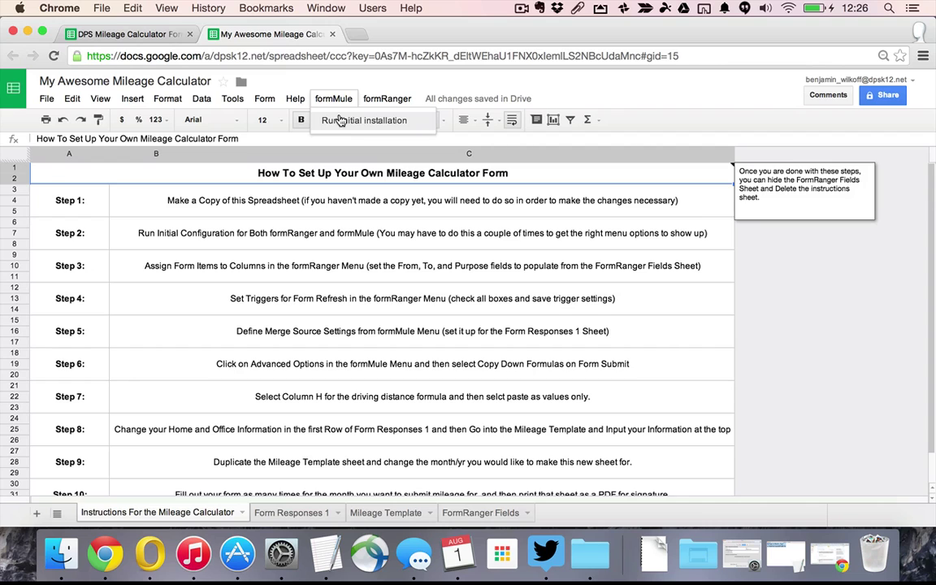
{"action": "left_click", "coordinate": [333, 120]}
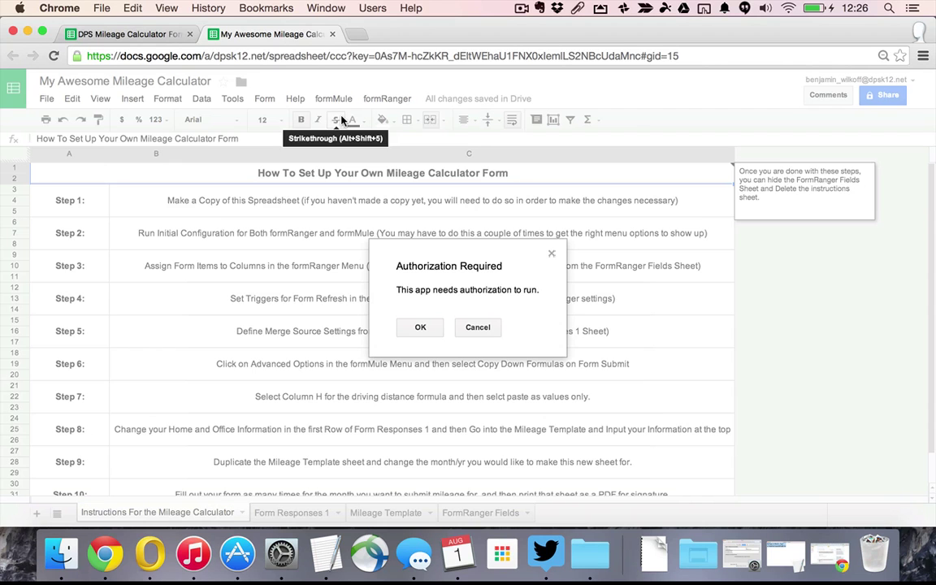
{"action": "left_click", "coordinate": [420, 327]}
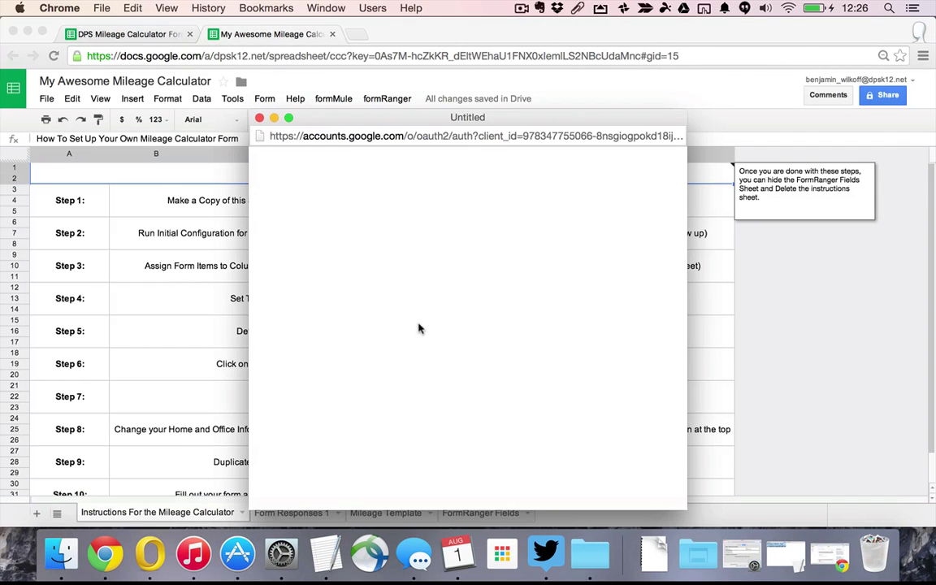
{"action": "scroll", "coordinate": [491, 367], "scroll_direction": "down", "scroll_amount": 10}
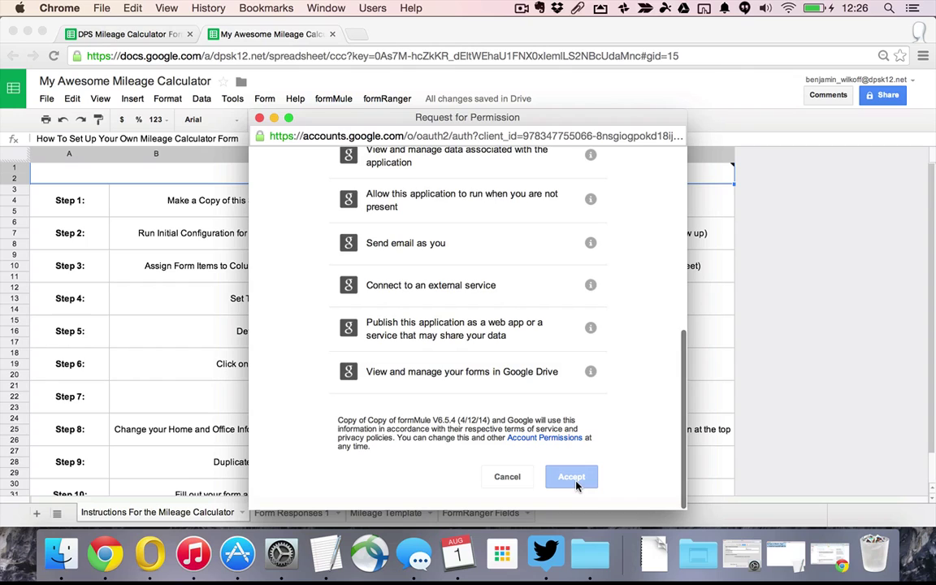
{"action": "left_click", "coordinate": [577, 477]}
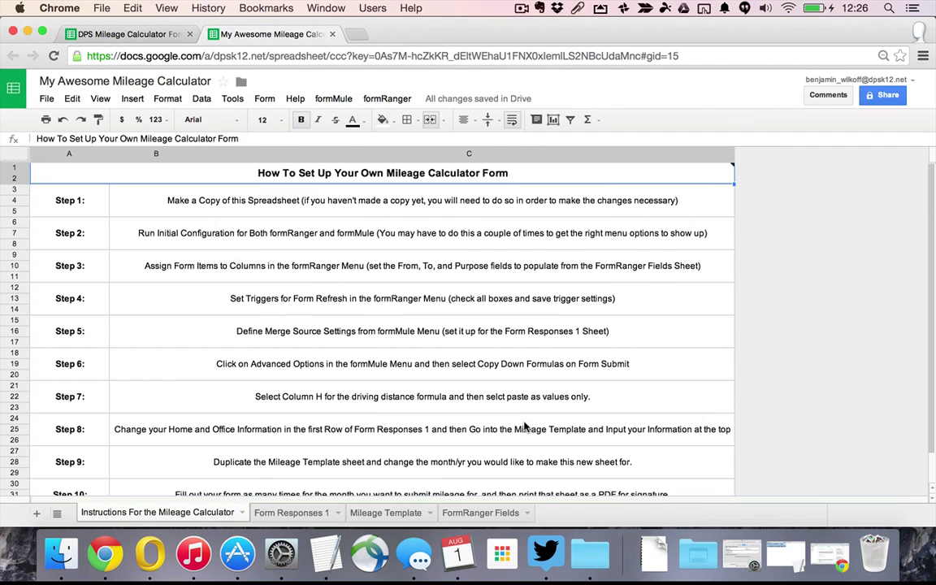
{"action": "left_click", "coordinate": [333, 98]}
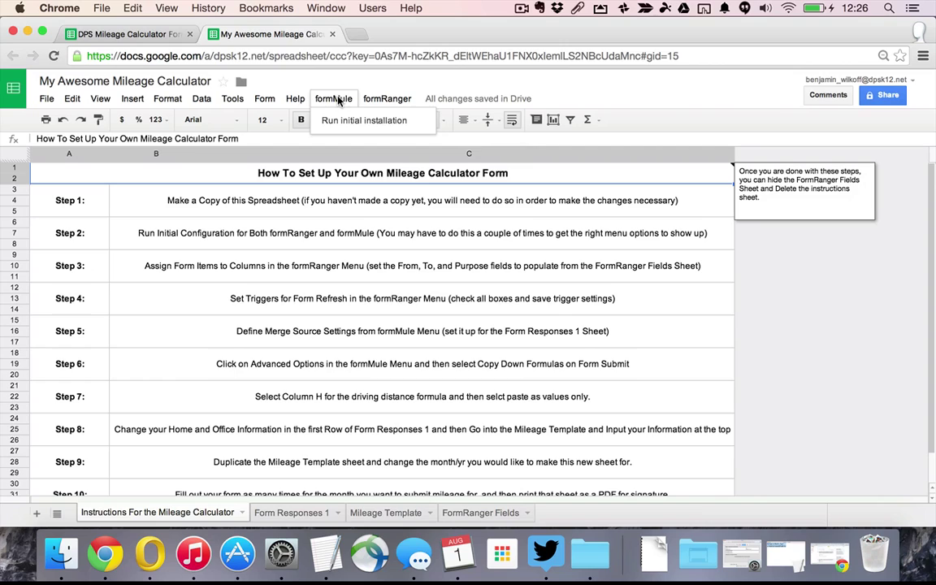
{"action": "left_click", "coordinate": [327, 120]}
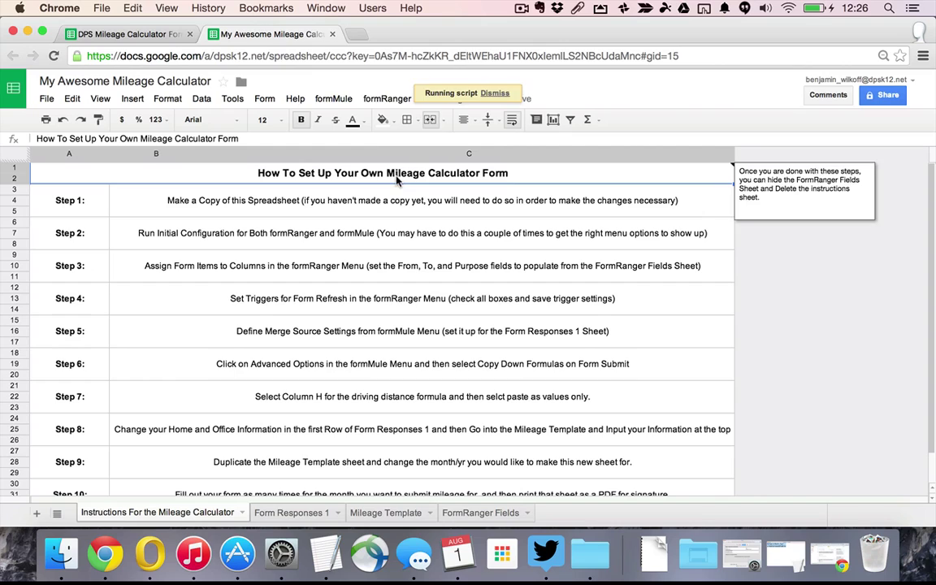
Select the Step 3 instruction and launch formRanger's Assign form item(s) to column(s) window
{"action": "left_click", "coordinate": [398, 99]}
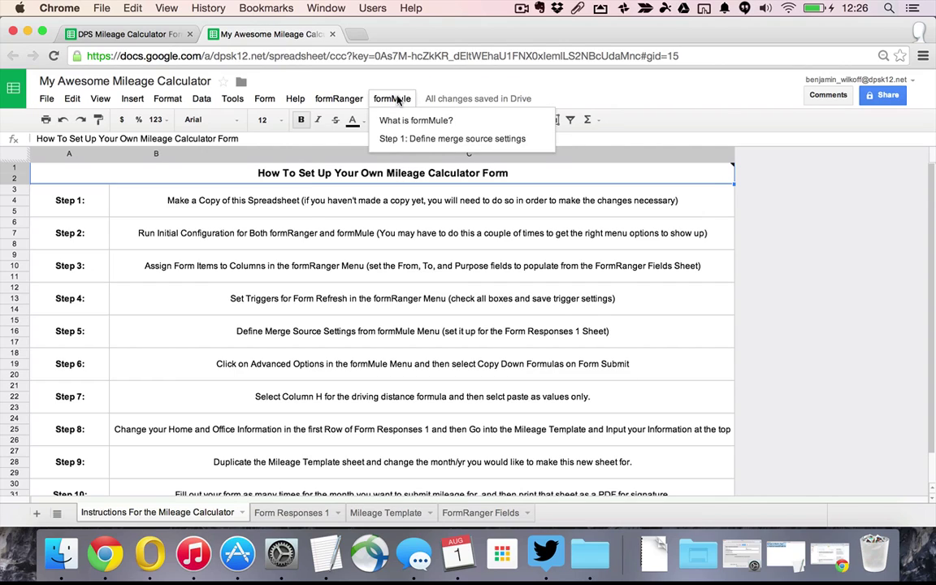
{"action": "mouse_move", "coordinate": [357, 100]}
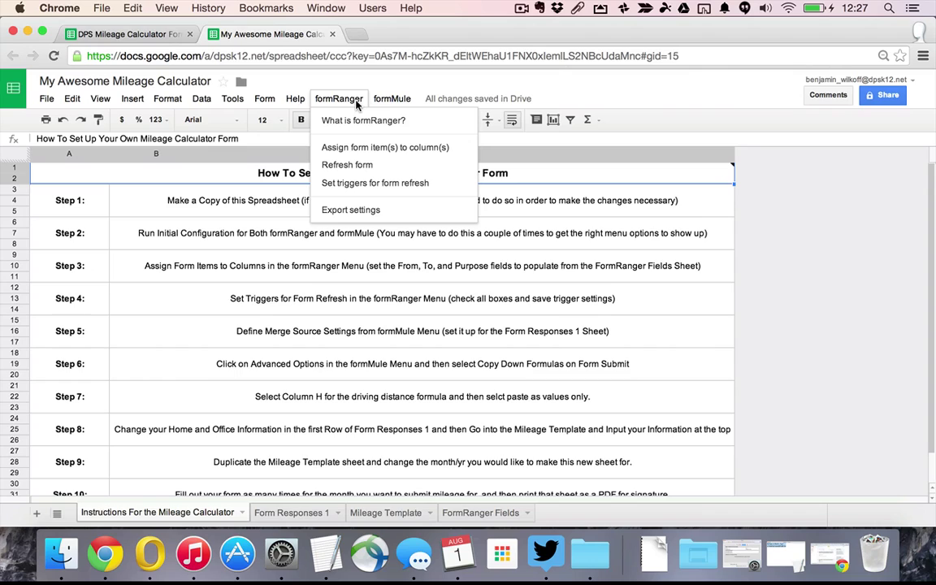
{"action": "left_click", "coordinate": [549, 234]}
{"action": "left_click", "coordinate": [344, 265]}
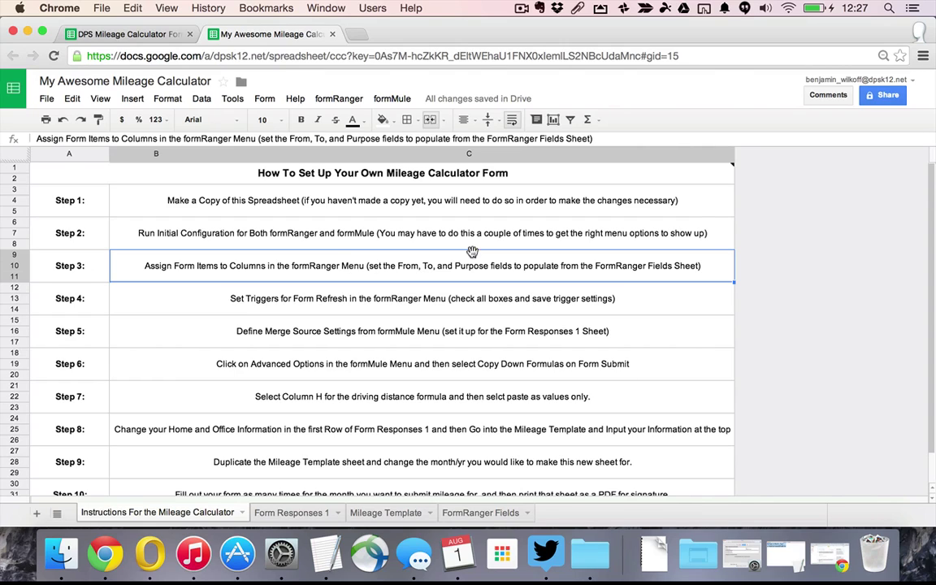
{"action": "left_click", "coordinate": [388, 98]}
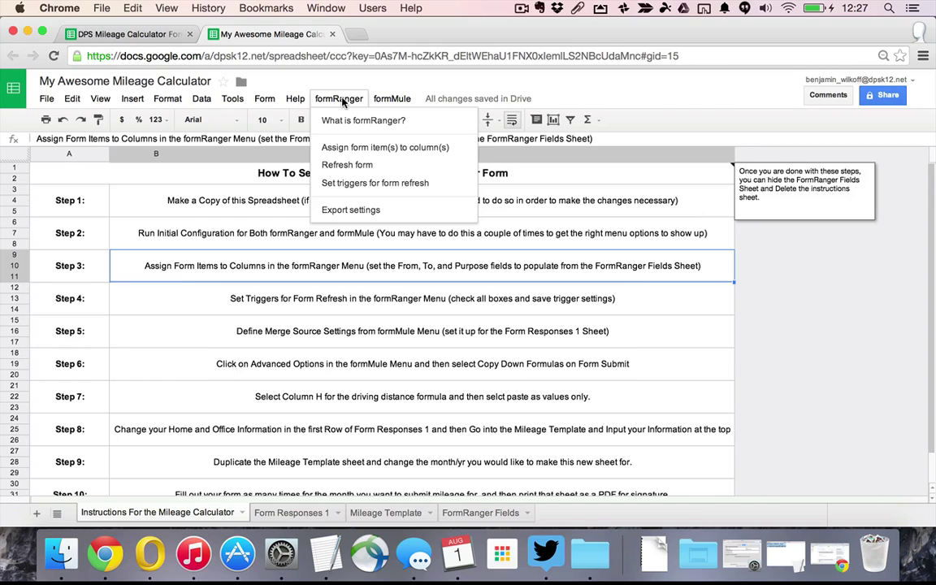
{"action": "left_click", "coordinate": [353, 149]}
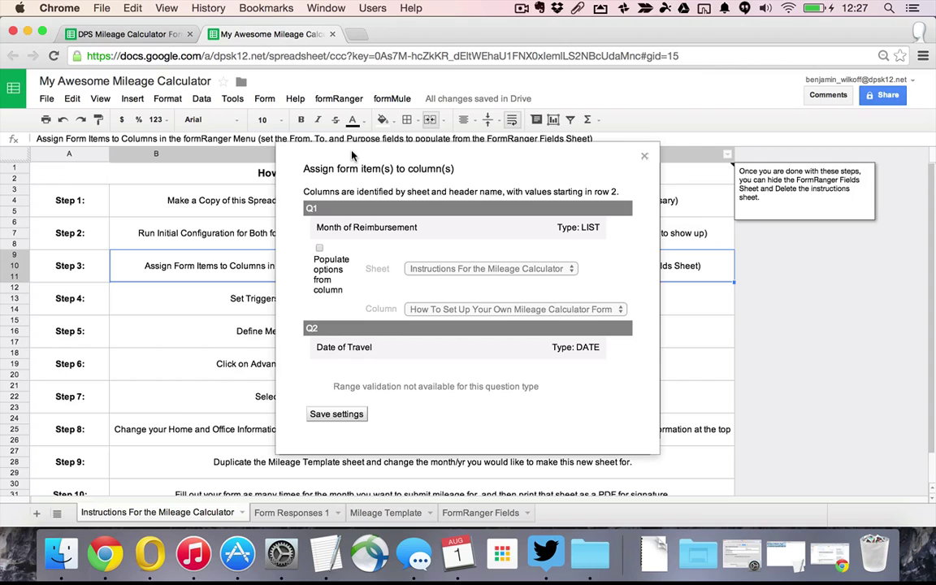
Make Q3 and Q4 travel-from/to choices populate from the FormRanger Fields sheet
{"action": "scroll", "coordinate": [310, 332], "scroll_direction": "down", "scroll_amount": 3}
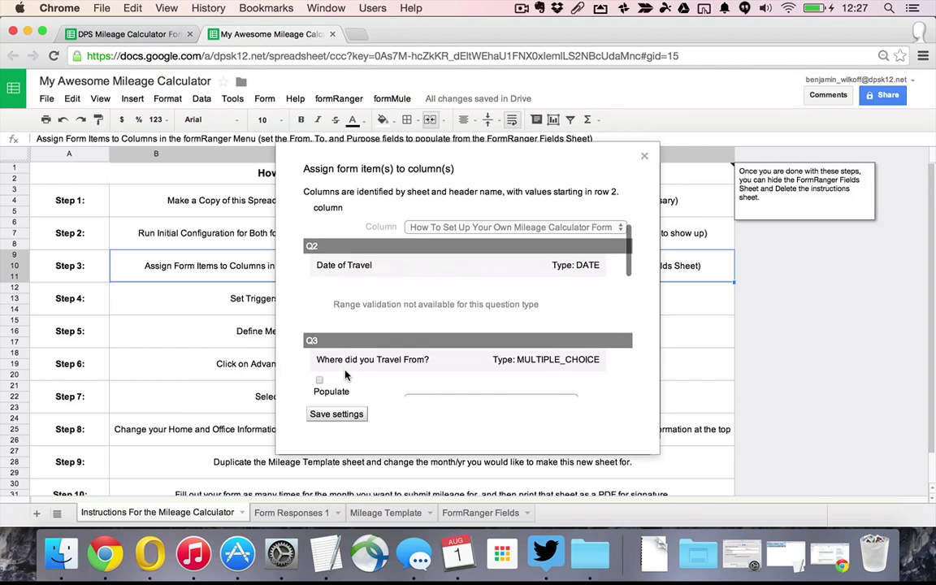
{"action": "scroll", "coordinate": [364, 321], "scroll_direction": "down", "scroll_amount": 3}
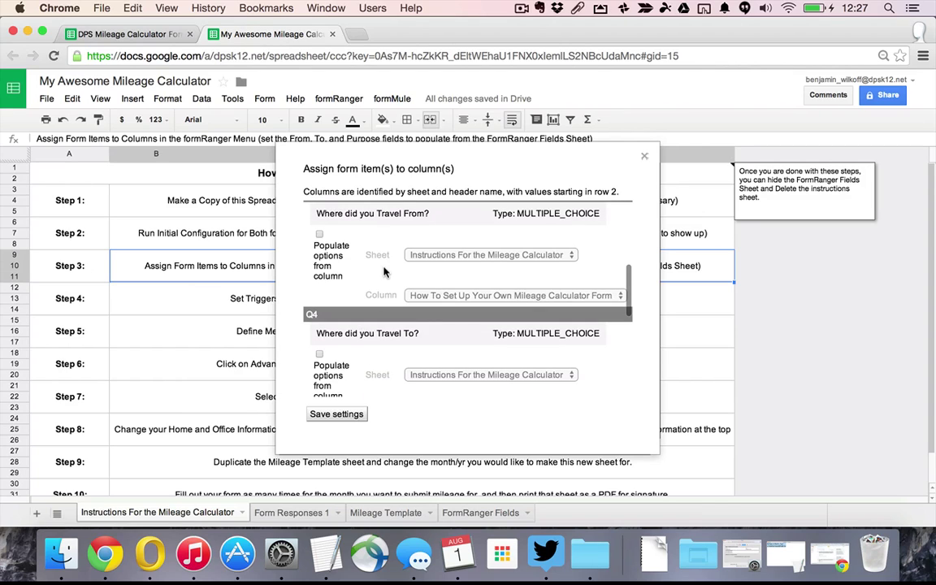
{"action": "scroll", "coordinate": [382, 269], "scroll_direction": "left", "scroll_amount": 1}
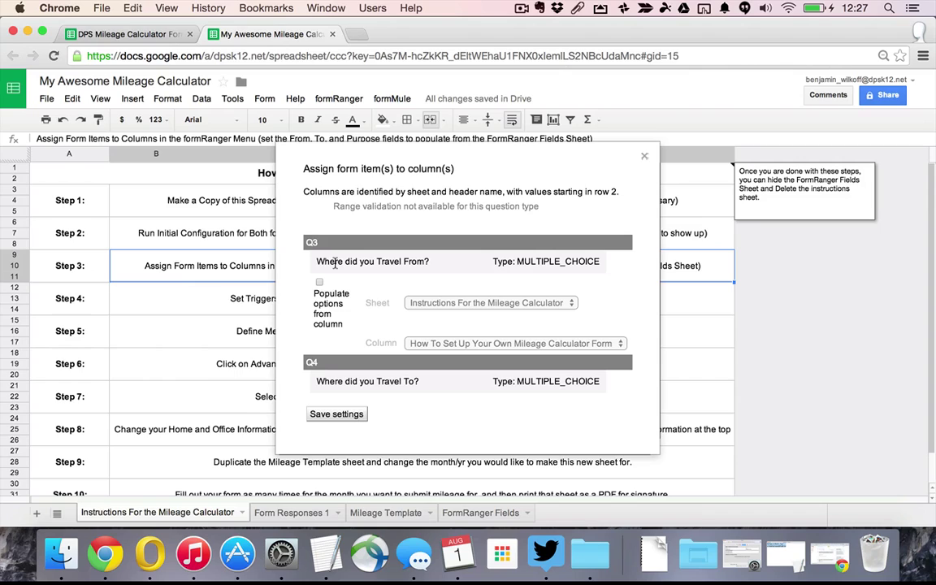
{"action": "left_click", "coordinate": [319, 282]}
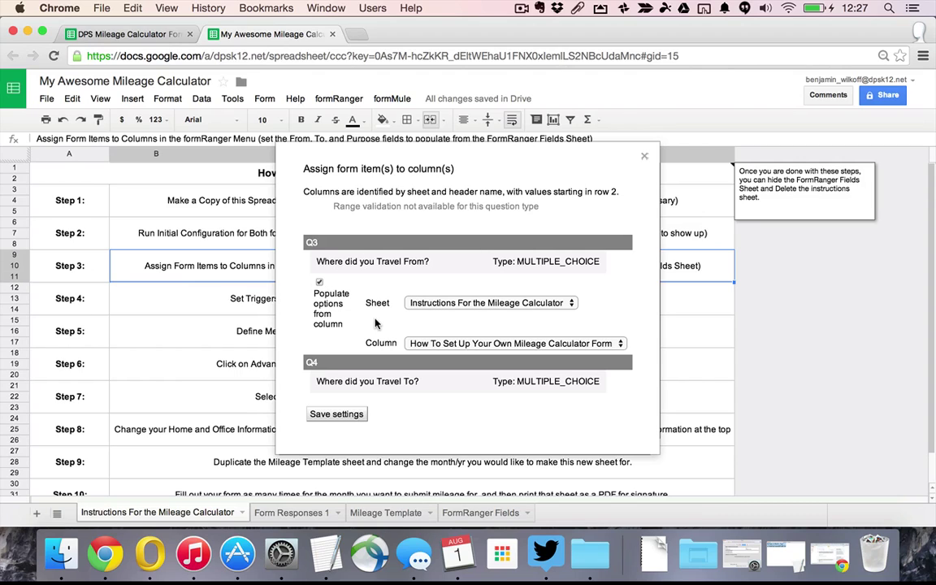
{"action": "left_click", "coordinate": [411, 304]}
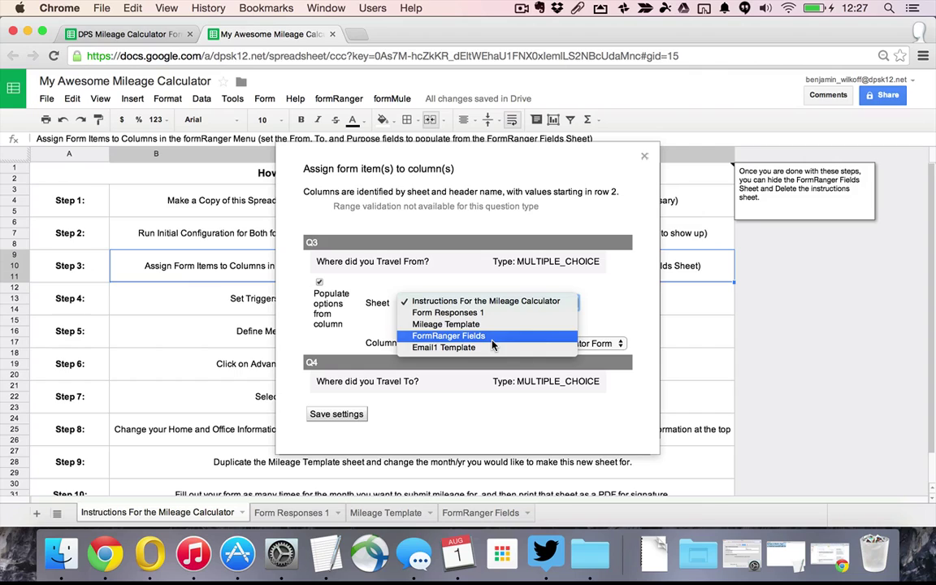
{"action": "left_click", "coordinate": [491, 338]}
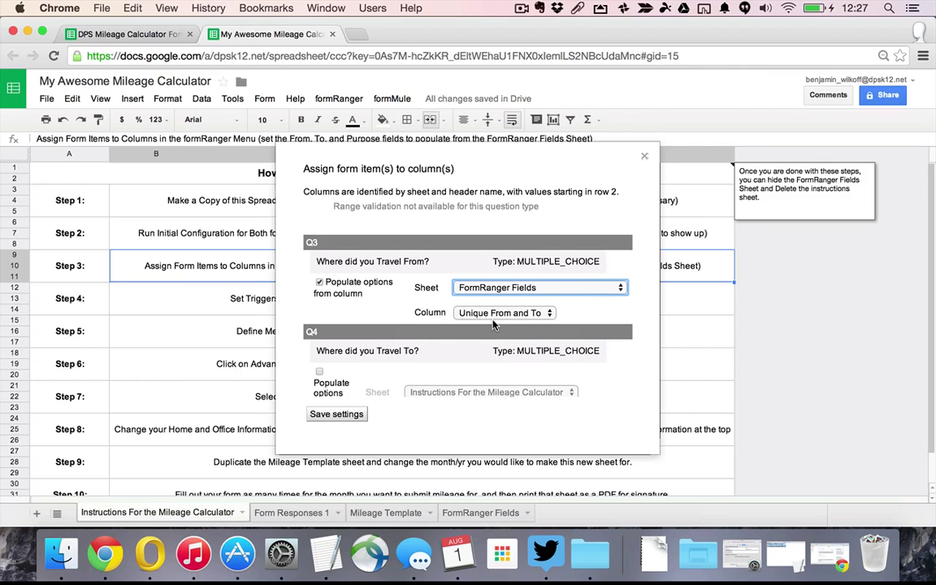
{"action": "scroll", "coordinate": [420, 367], "scroll_direction": "down", "scroll_amount": 2}
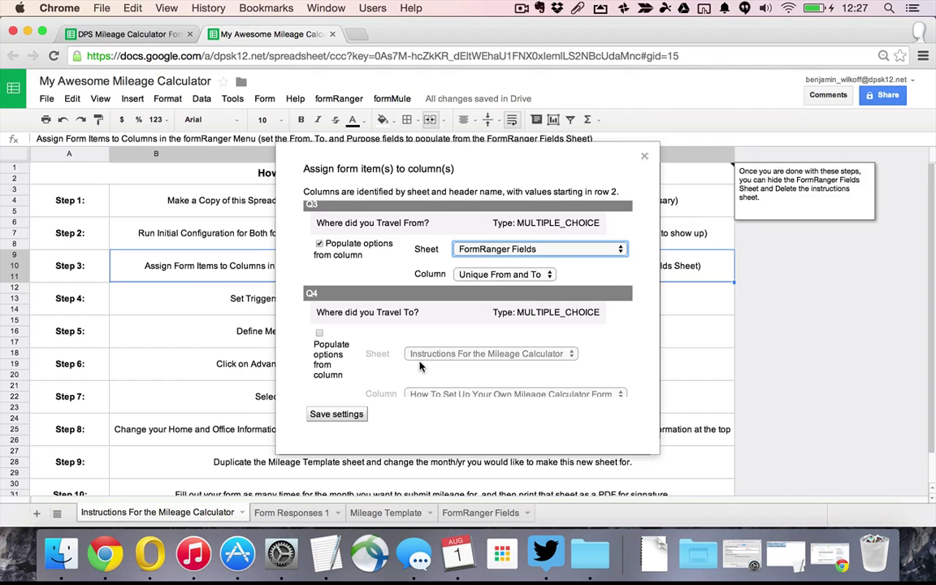
{"action": "left_click", "coordinate": [320, 334]}
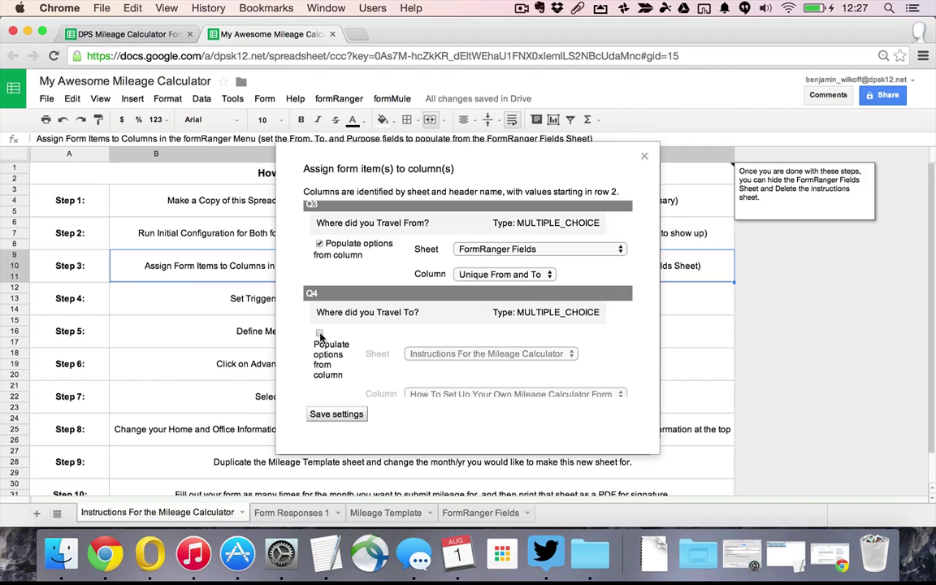
{"action": "left_click", "coordinate": [409, 355]}
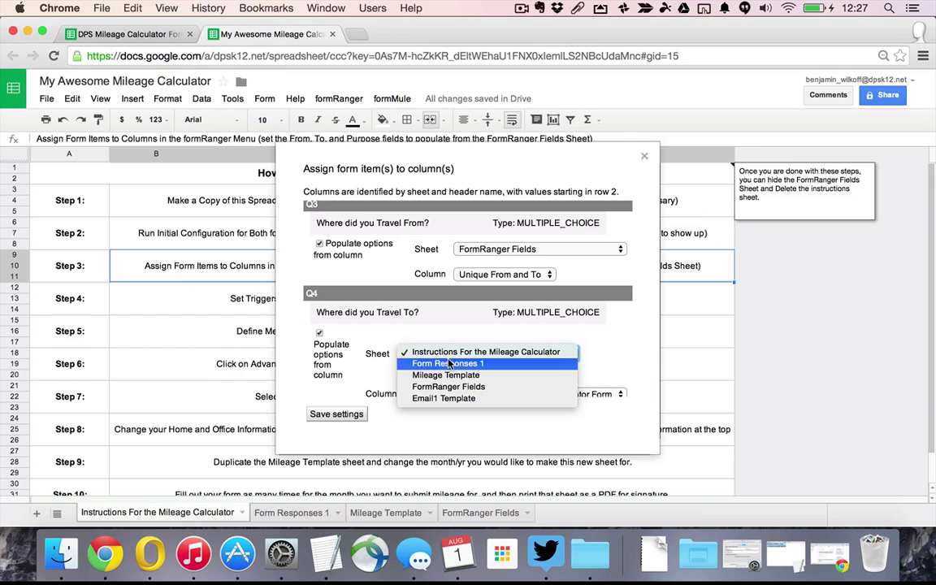
{"action": "left_click", "coordinate": [468, 387]}
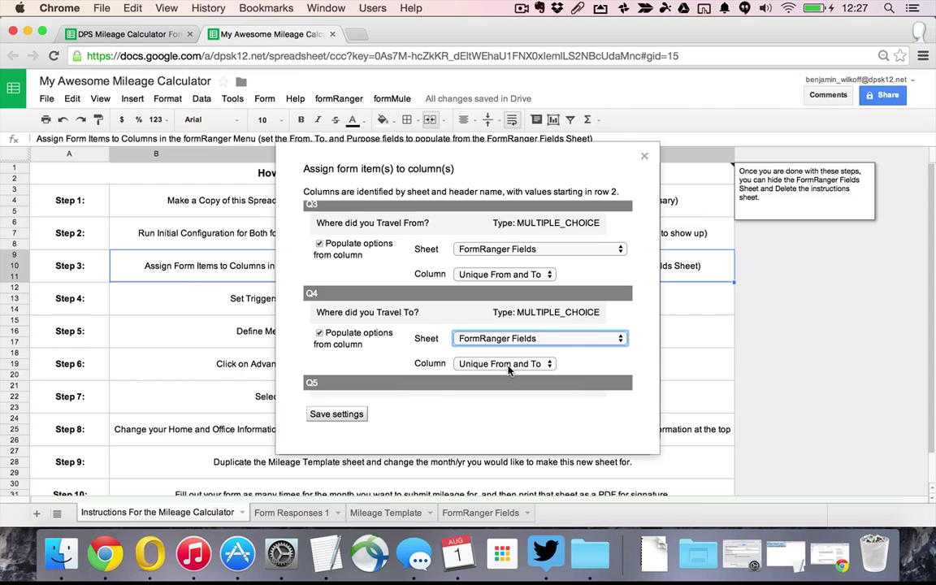
Point Q5's purpose choices at FormRanger Fields' Unique Purposes column and save the settings
{"action": "scroll", "coordinate": [322, 326], "scroll_direction": "down", "scroll_amount": 3}
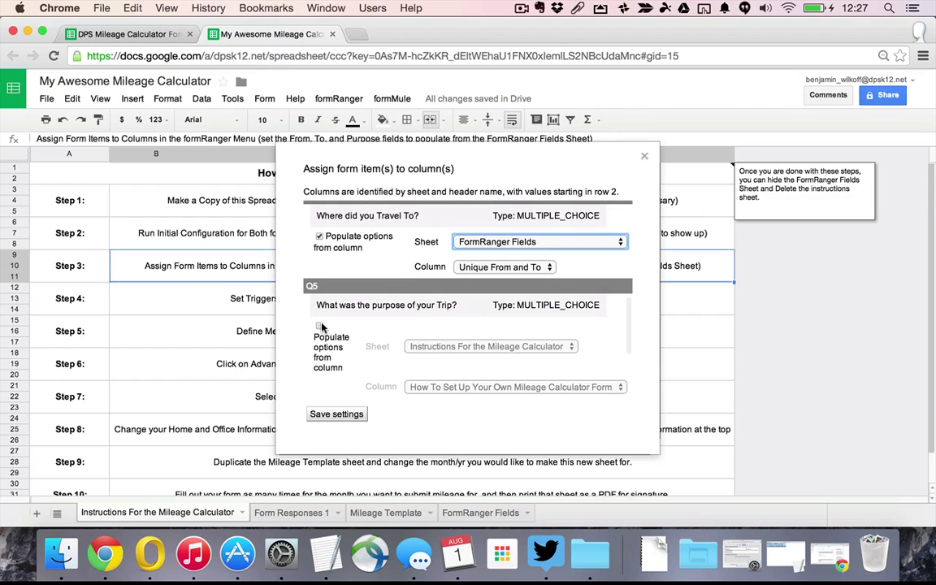
{"action": "left_click", "coordinate": [320, 325]}
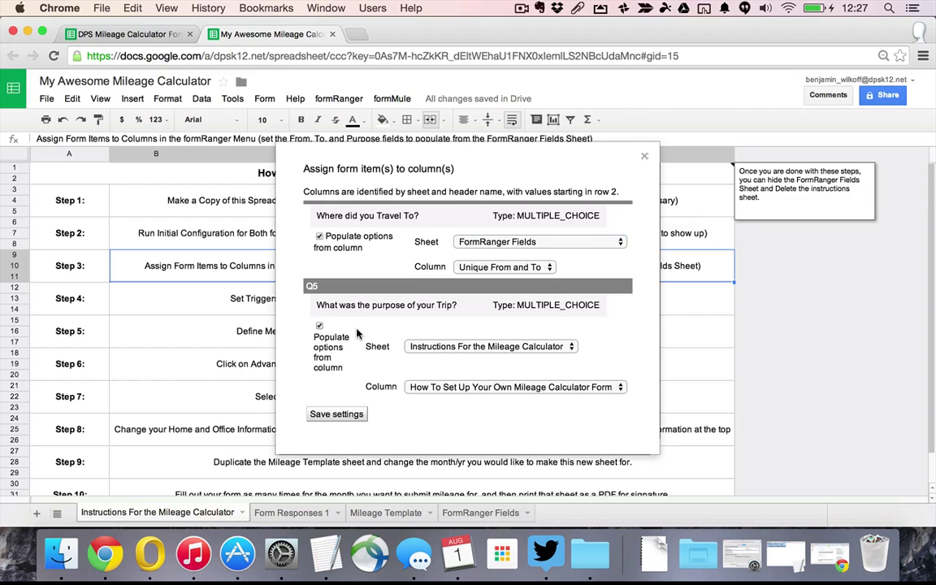
{"action": "left_click", "coordinate": [471, 348]}
{"action": "left_click", "coordinate": [476, 379]}
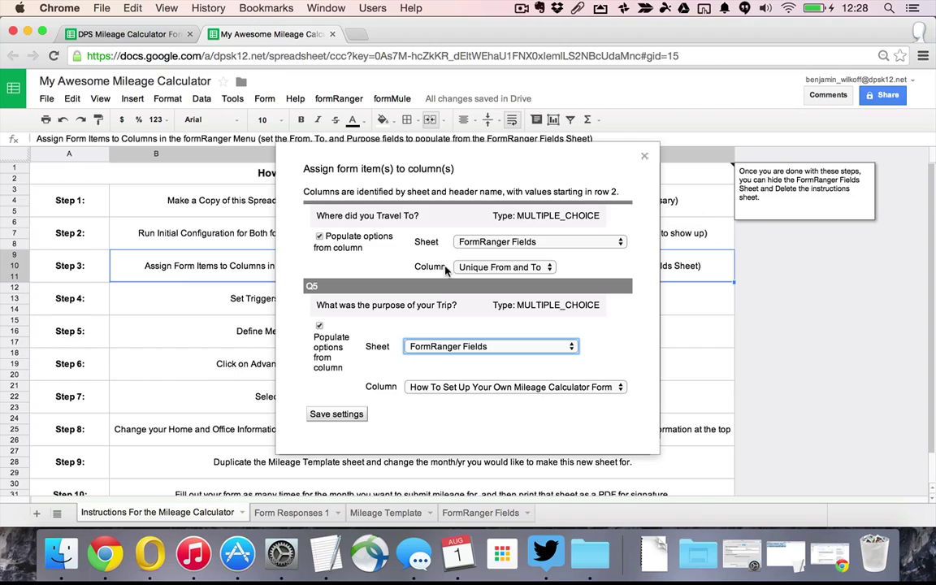
{"action": "left_click", "coordinate": [488, 335]}
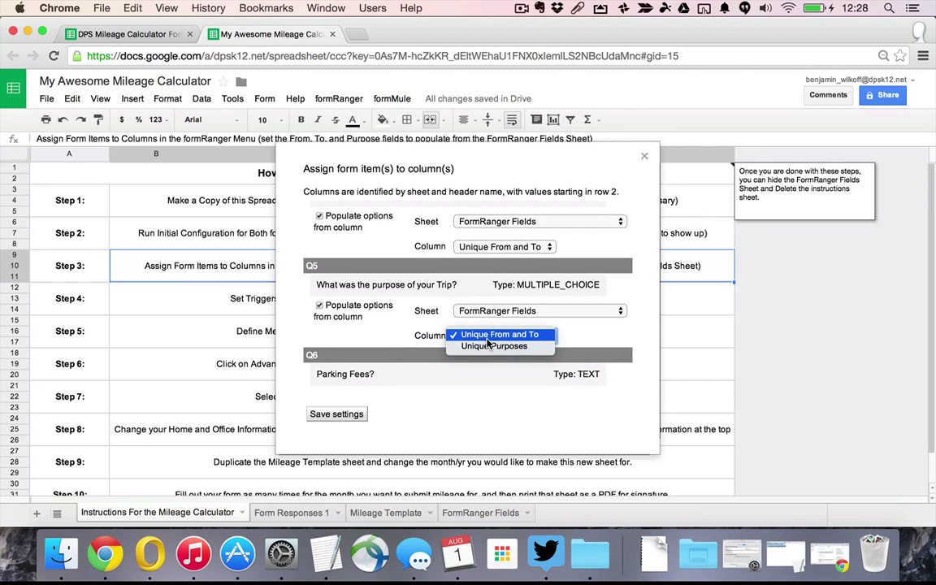
{"action": "left_click", "coordinate": [491, 347]}
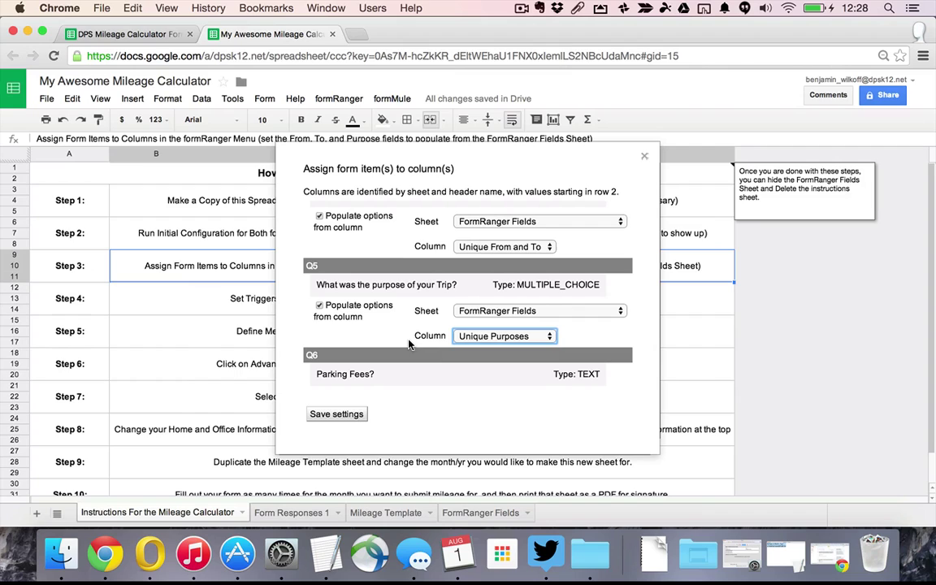
{"action": "left_click", "coordinate": [342, 417]}
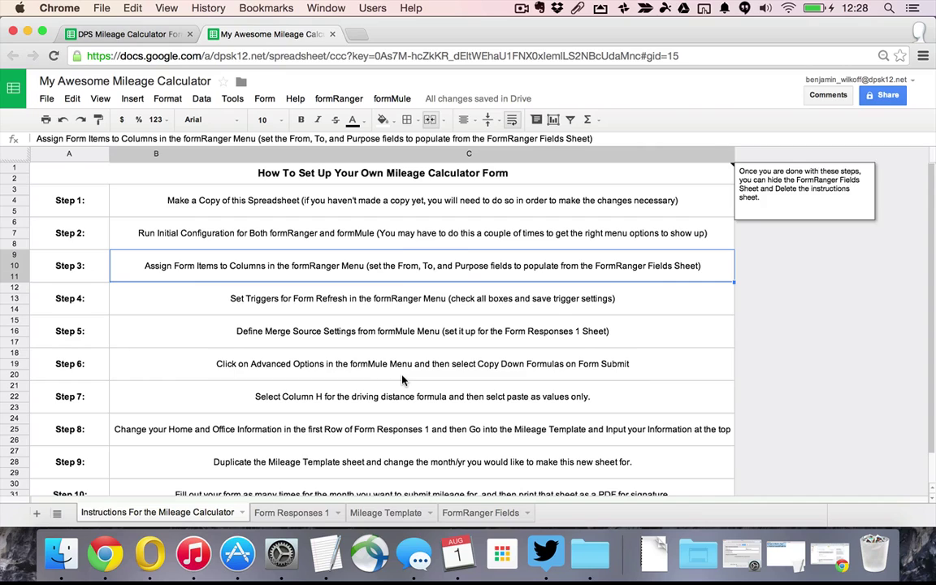
Save formRanger refresh triggers for form submit, spreadsheet edit and every 5 minutes
{"action": "left_click", "coordinate": [345, 302]}
{"action": "left_click", "coordinate": [334, 99]}
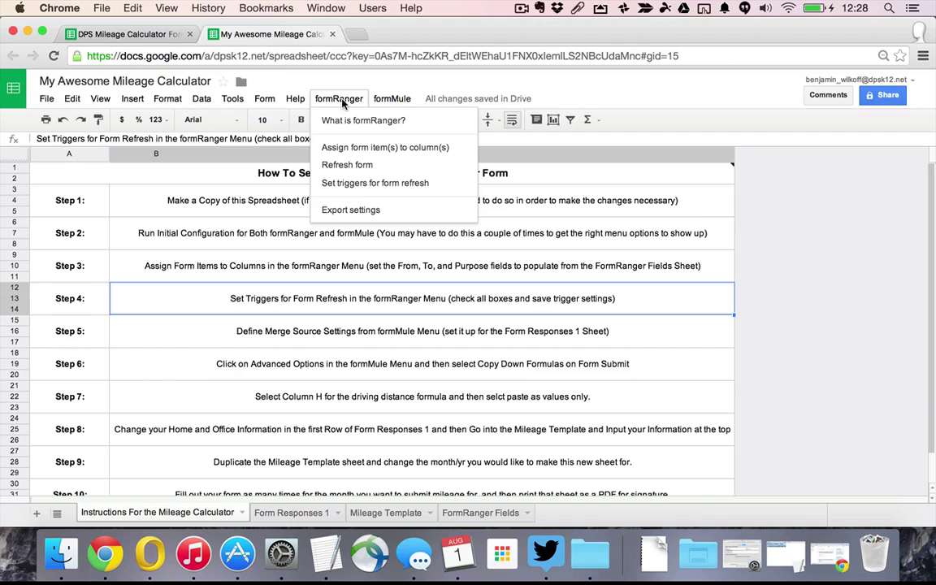
{"action": "left_click", "coordinate": [365, 187]}
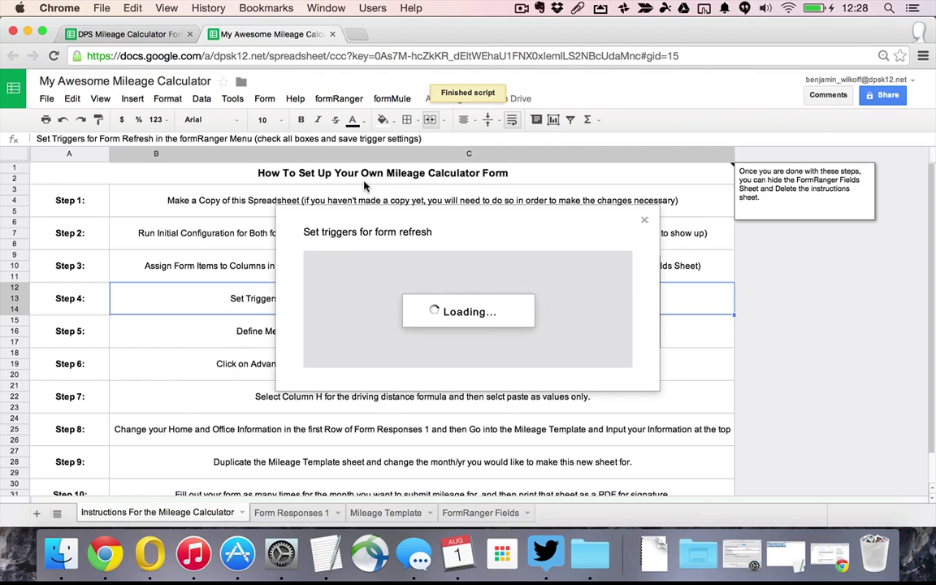
{"action": "left_click", "coordinate": [309, 287]}
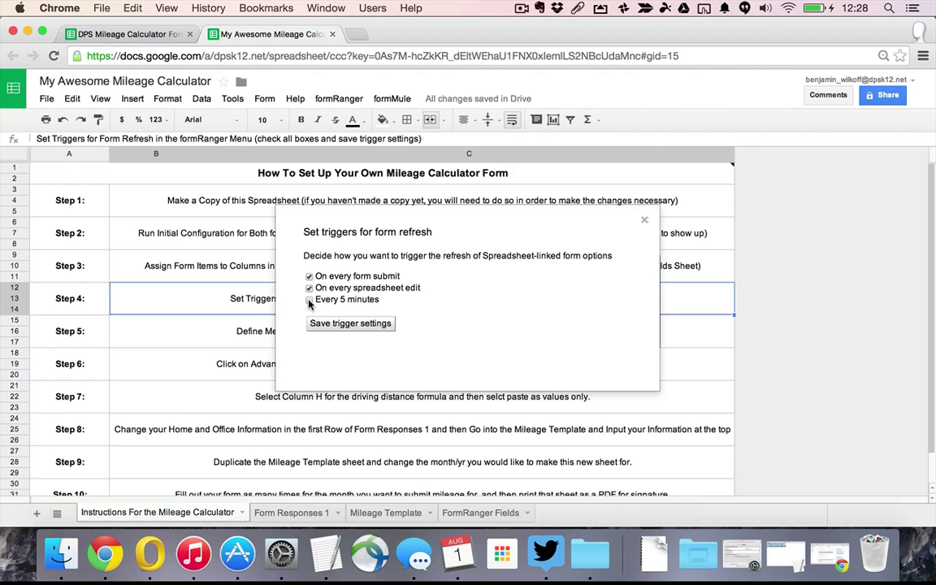
{"action": "left_click", "coordinate": [309, 300]}
{"action": "left_click", "coordinate": [378, 325]}
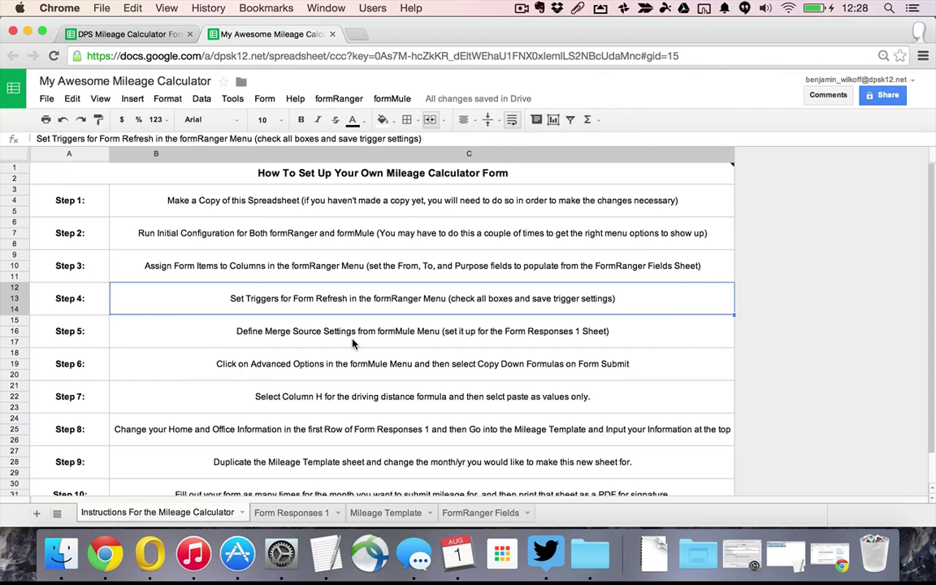
Set formMule's merge source sheet to Form Responses 1 and save it
{"action": "left_click", "coordinate": [377, 325]}
{"action": "left_click", "coordinate": [389, 99]}
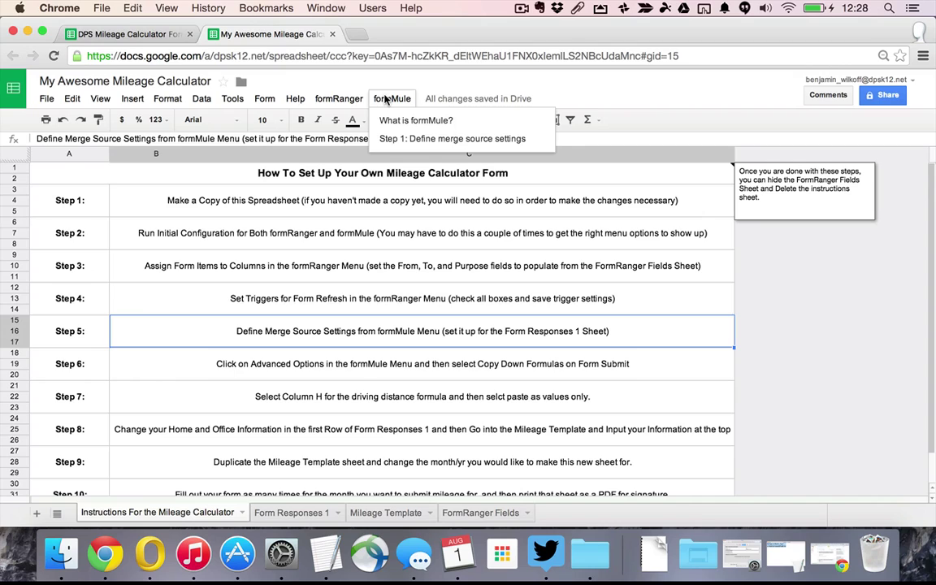
{"action": "left_click", "coordinate": [408, 138]}
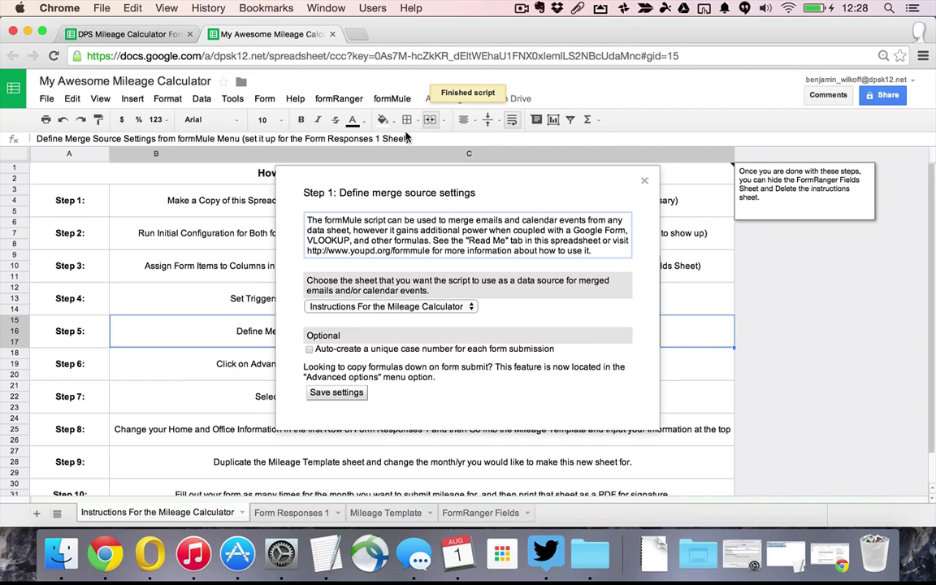
{"action": "left_click", "coordinate": [387, 310]}
{"action": "key", "text": "Escape"}
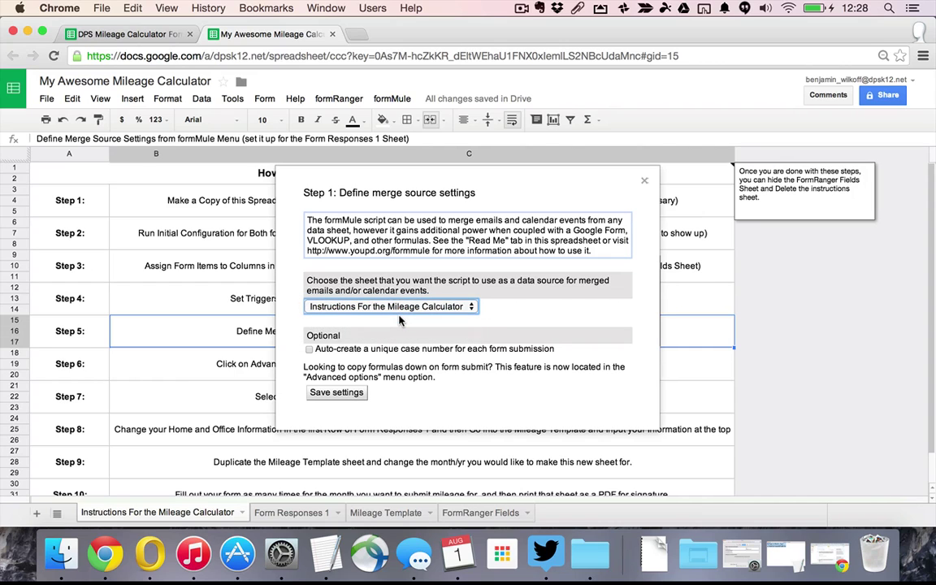
{"action": "key", "text": "Down"}
{"action": "left_click", "coordinate": [337, 393]}
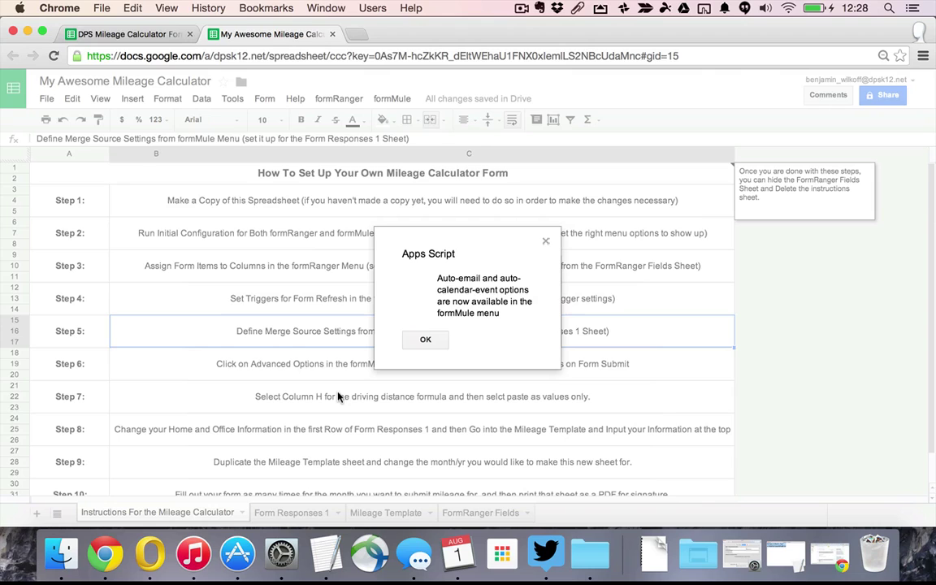
{"action": "left_click", "coordinate": [425, 339]}
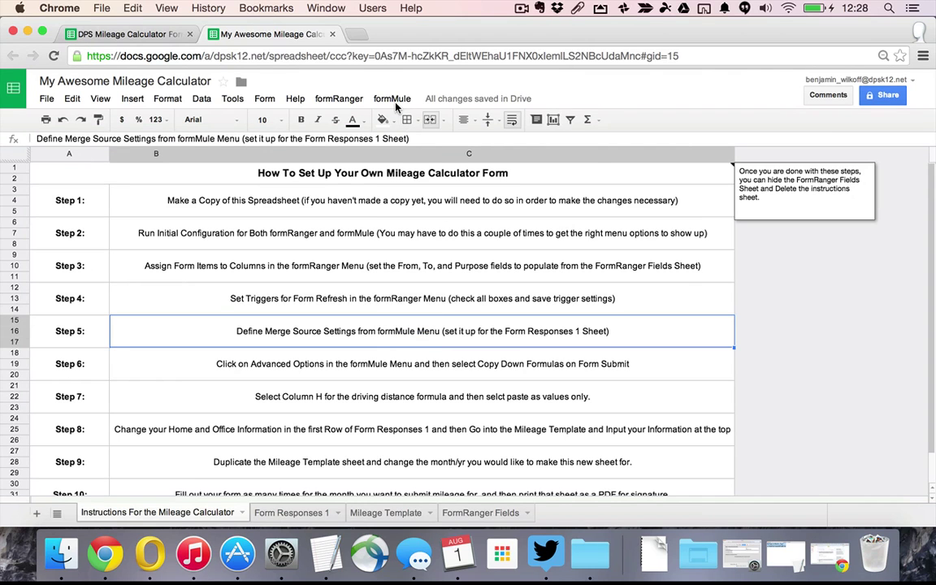
{"action": "left_click", "coordinate": [392, 98]}
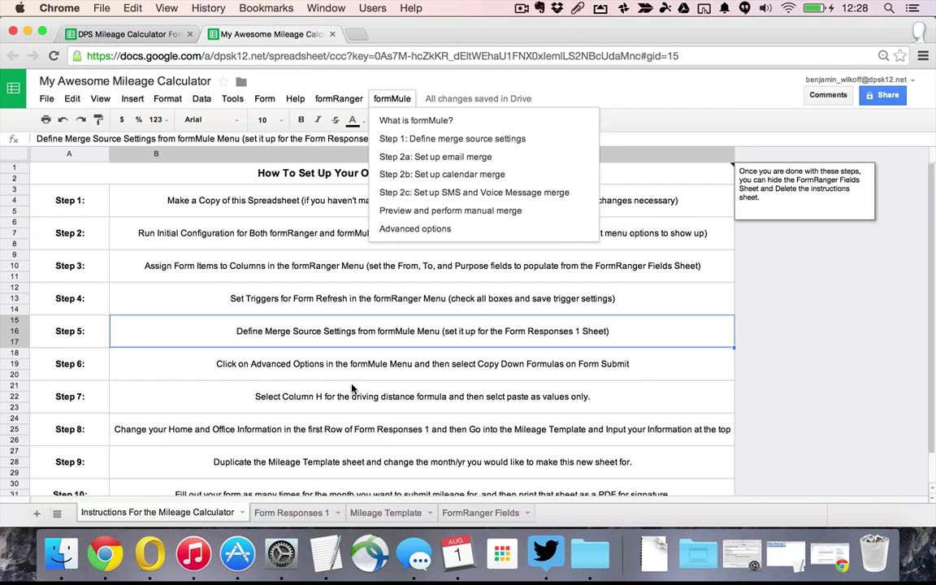
{"action": "left_click", "coordinate": [317, 396]}
{"action": "left_click", "coordinate": [321, 370]}
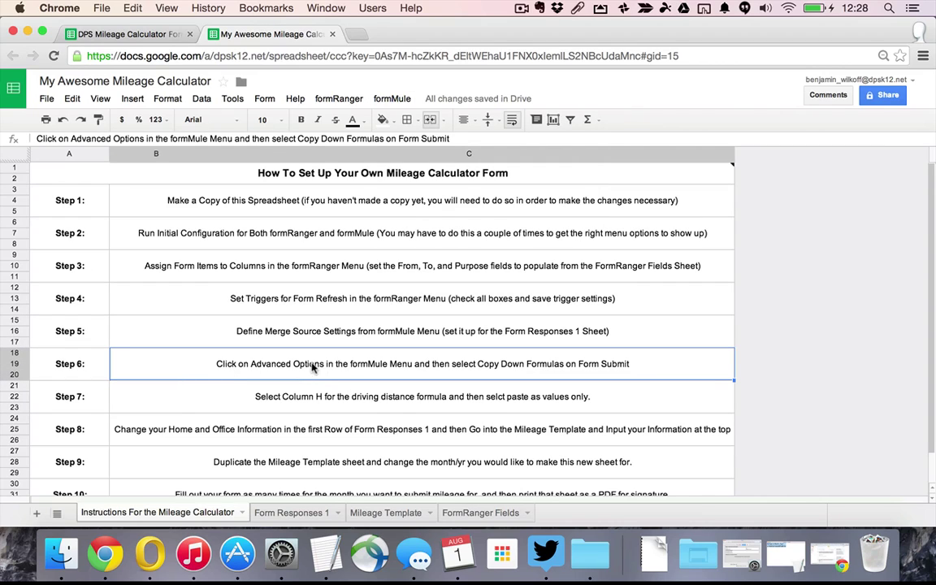
{"action": "left_click", "coordinate": [392, 99]}
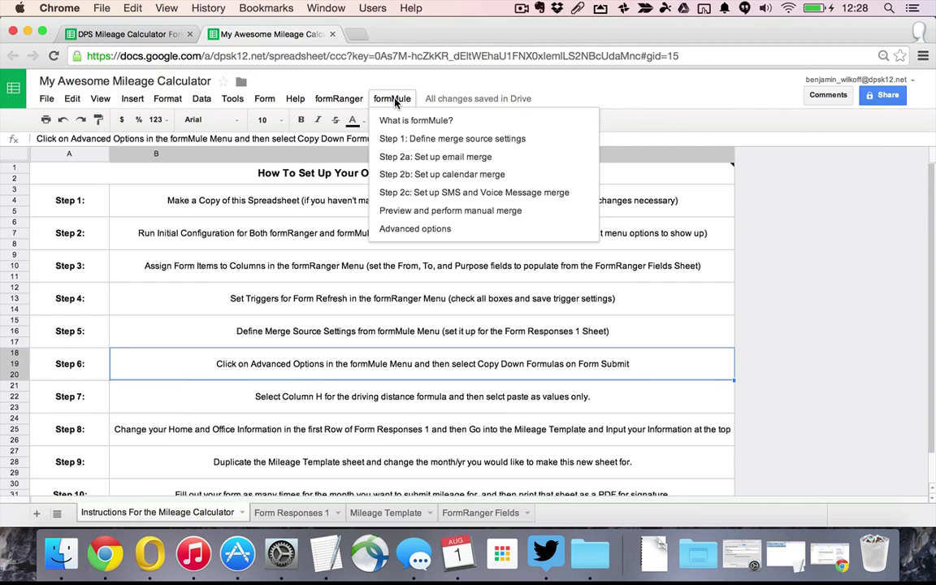
{"action": "left_click", "coordinate": [429, 228]}
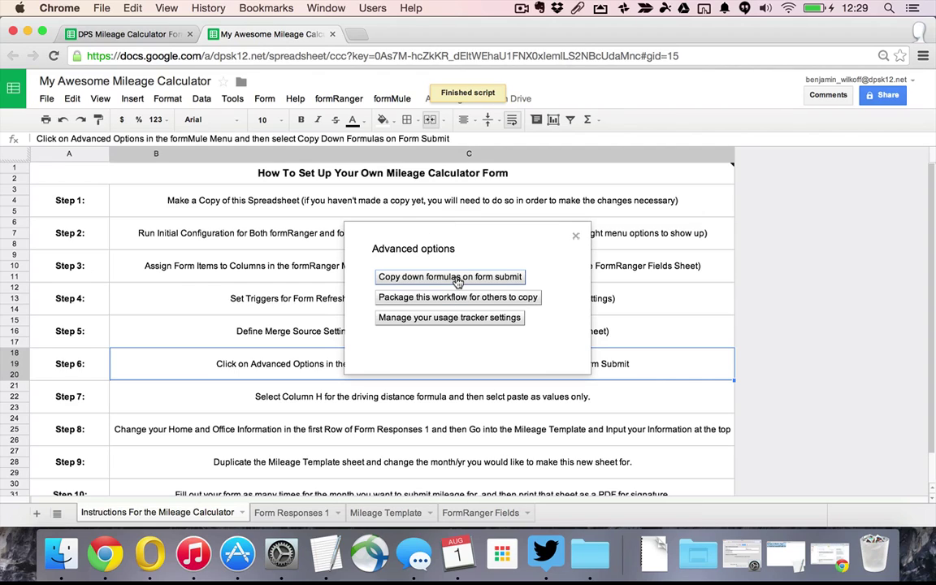
{"action": "left_click", "coordinate": [457, 278]}
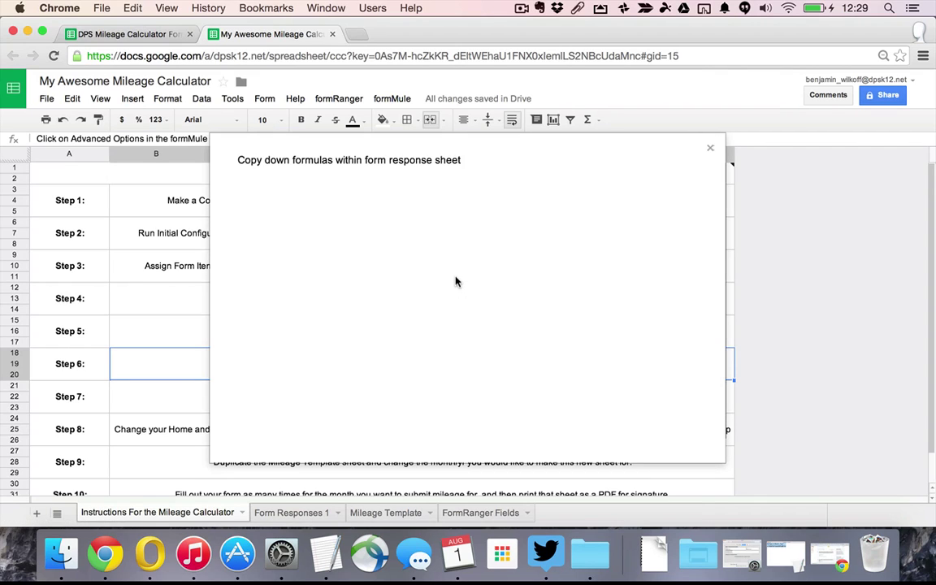
{"action": "scroll", "coordinate": [345, 319], "scroll_direction": "right", "scroll_amount": 5}
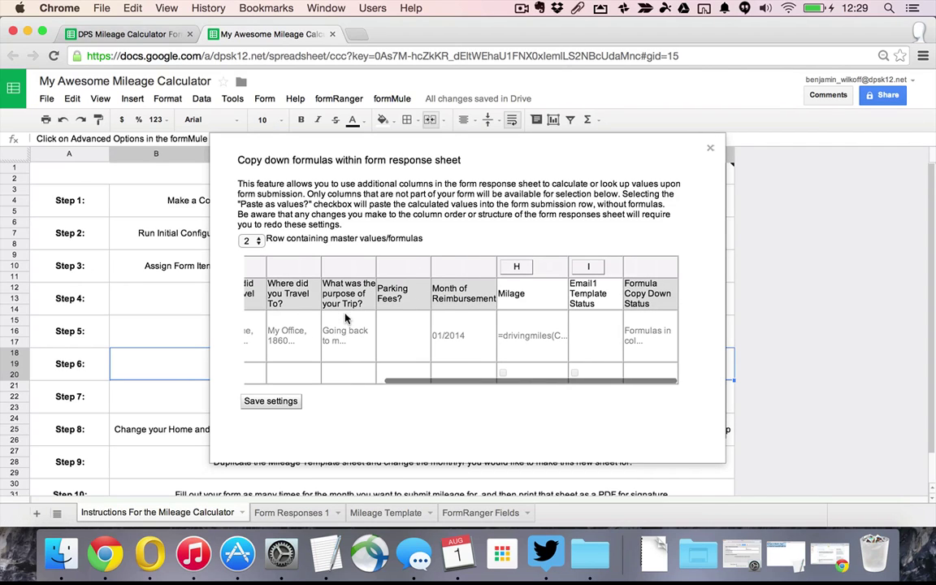
{"action": "left_click", "coordinate": [527, 268]}
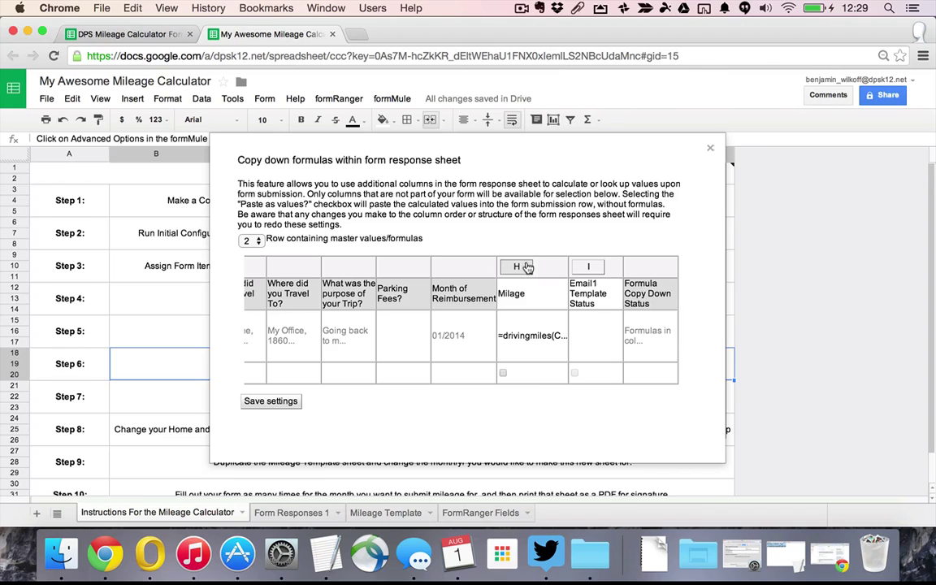
{"action": "left_click", "coordinate": [504, 374]}
{"action": "scroll", "coordinate": [471, 378], "scroll_direction": "left", "scroll_amount": 5}
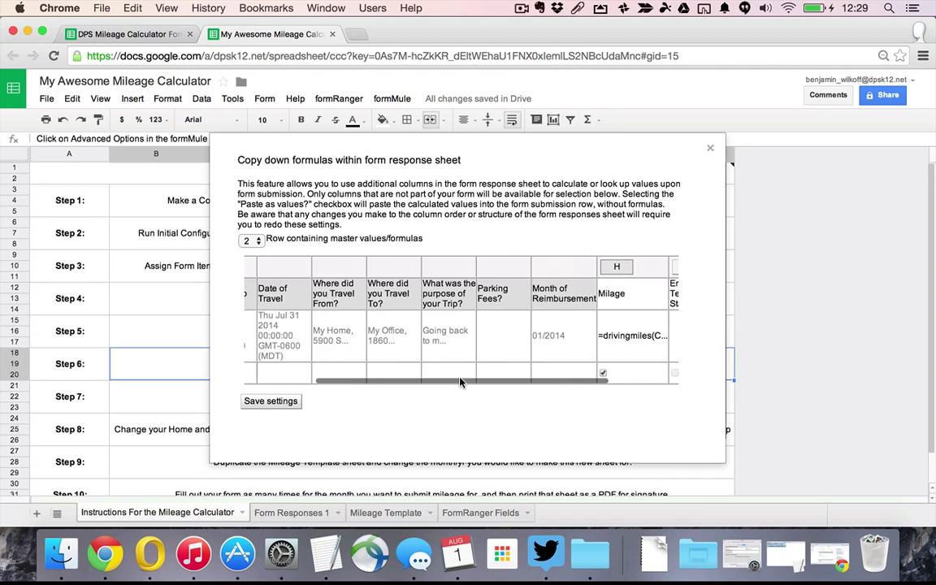
{"action": "scroll", "coordinate": [475, 341], "scroll_direction": "right", "scroll_amount": 5}
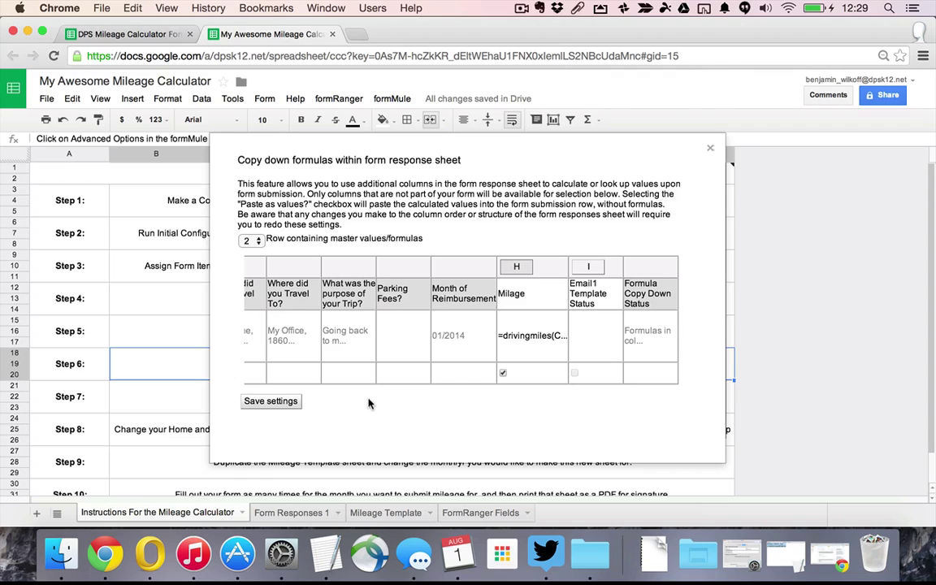
{"action": "left_click", "coordinate": [275, 402]}
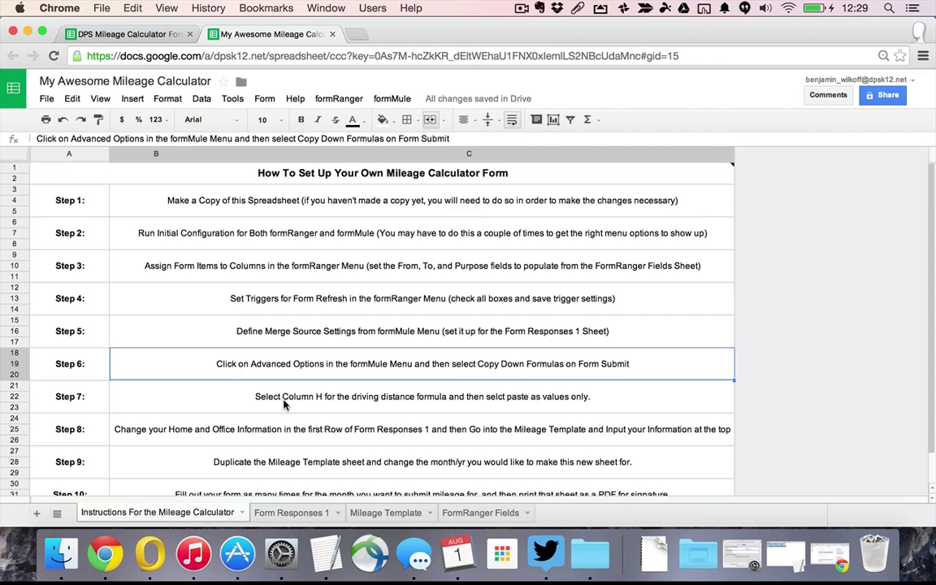
{"action": "scroll", "coordinate": [285, 403], "scroll_direction": "down", "scroll_amount": 3}
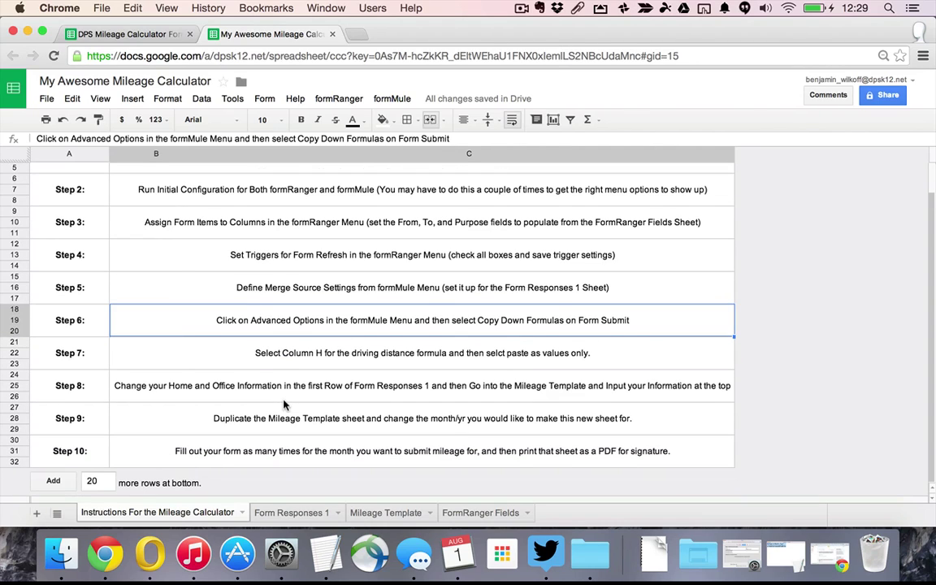
On Form Responses 1, inspect the home address in C2 and office address in D2 unchanged
{"action": "left_click", "coordinate": [307, 385]}
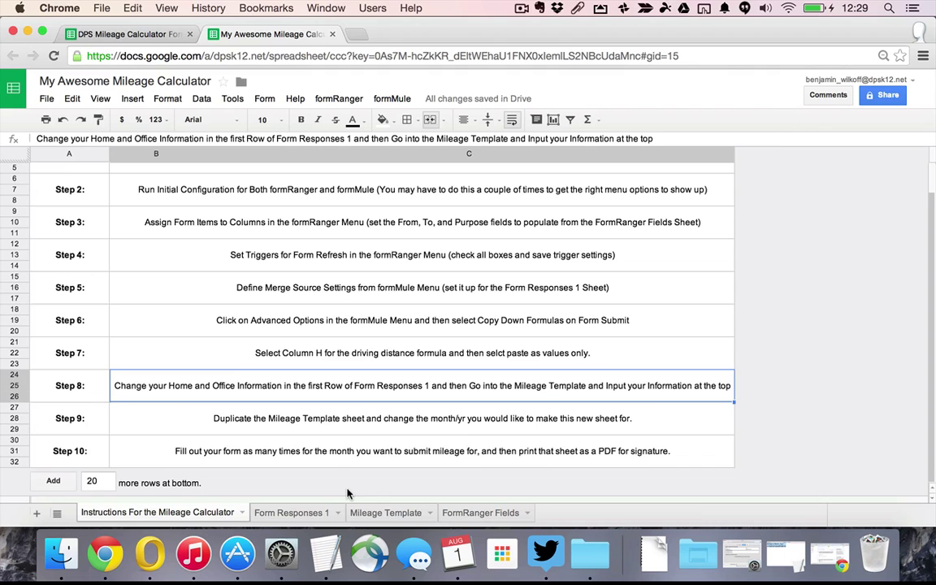
{"action": "left_click", "coordinate": [312, 514]}
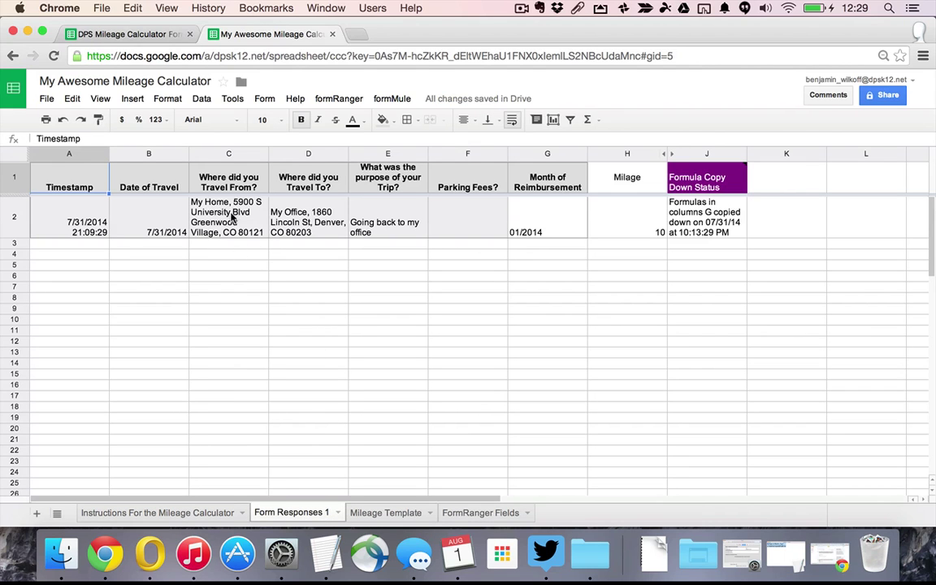
{"action": "left_click", "coordinate": [209, 201]}
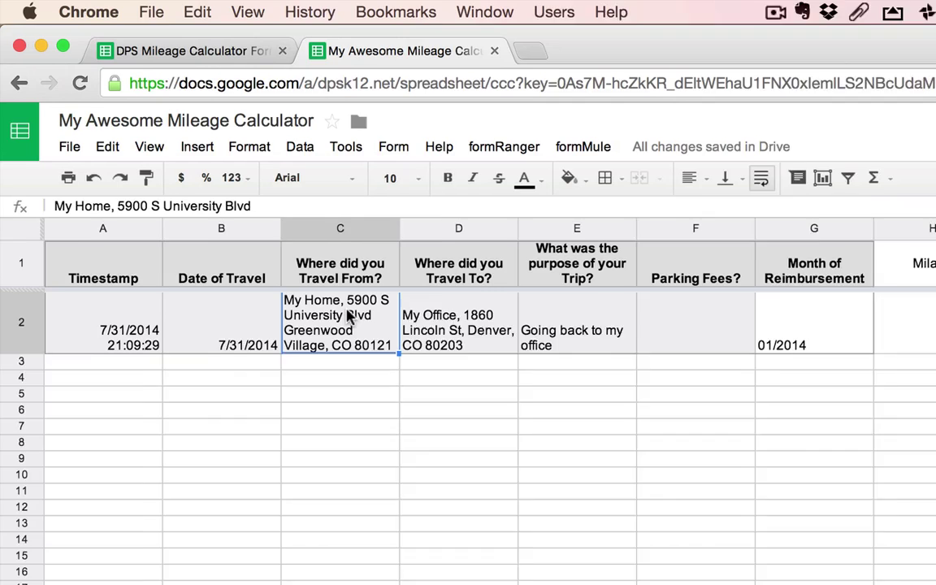
{"action": "double_click", "coordinate": [236, 209]}
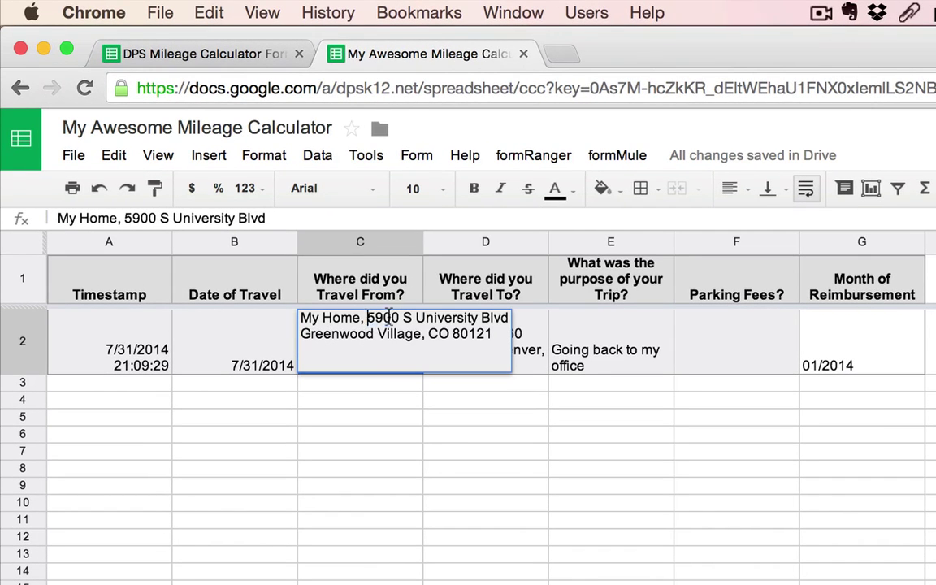
{"action": "left_click_drag", "start_coordinate": [371, 317], "coordinate": [495, 342]}
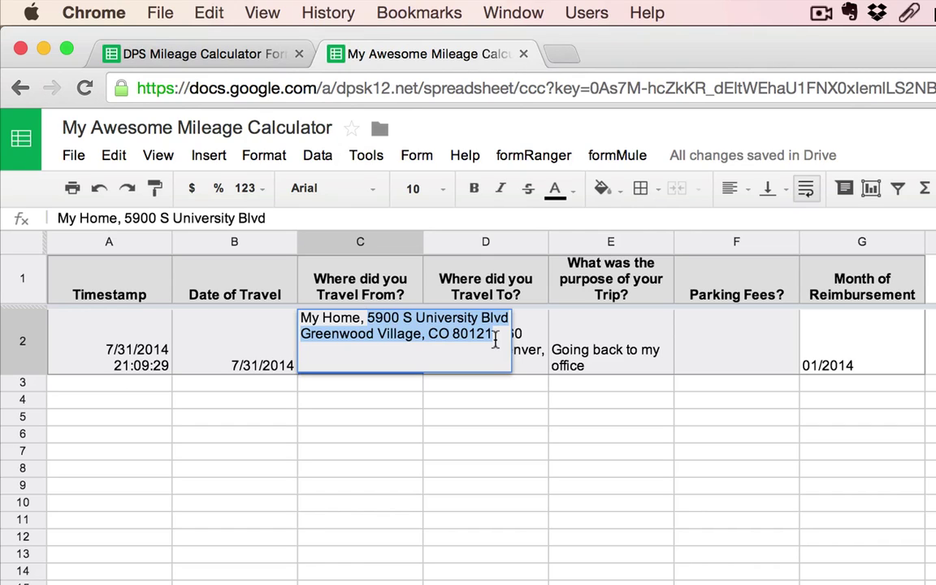
{"action": "key", "text": "Escape"}
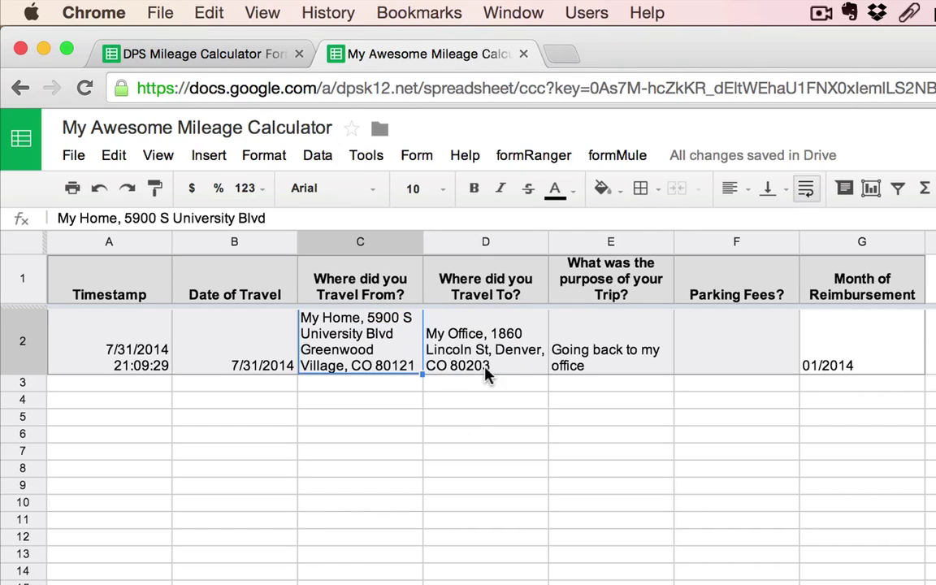
{"action": "left_click", "coordinate": [480, 365]}
{"action": "double_click", "coordinate": [493, 318]}
{"action": "left_click_drag", "start_coordinate": [493, 318], "coordinate": [712, 325]}
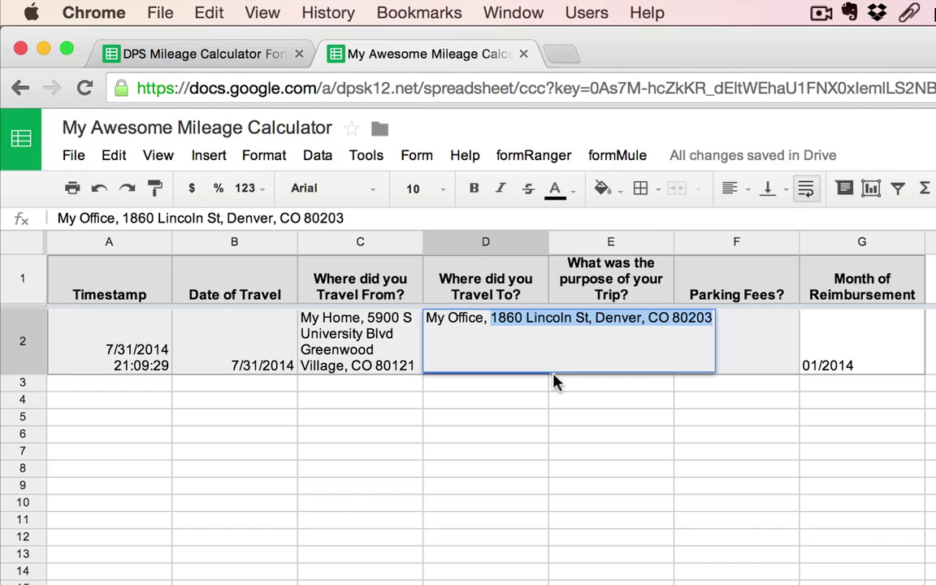
{"action": "key", "text": "Escape"}
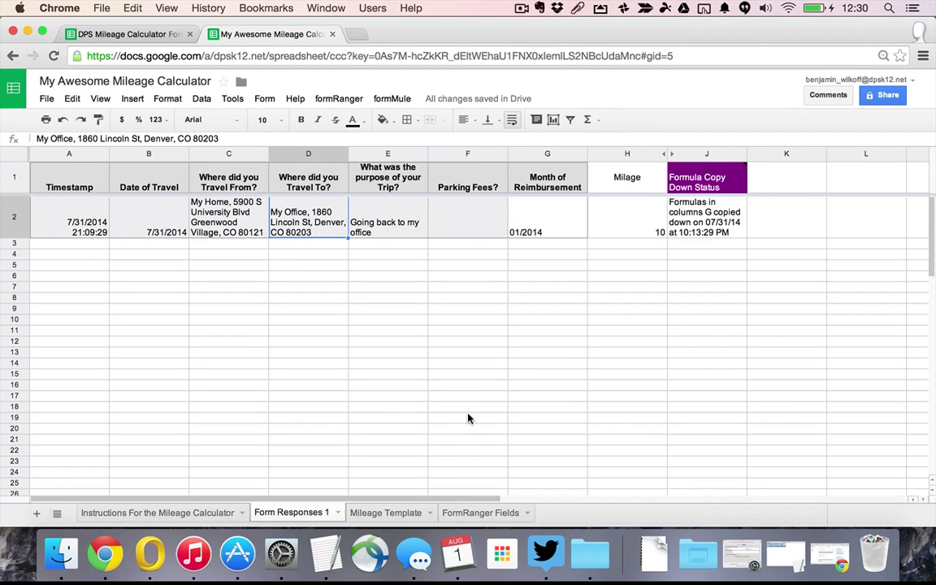
Enter Teaching and Learning as the department in A4 and the employee's legal name in D4
{"action": "left_click", "coordinate": [387, 513]}
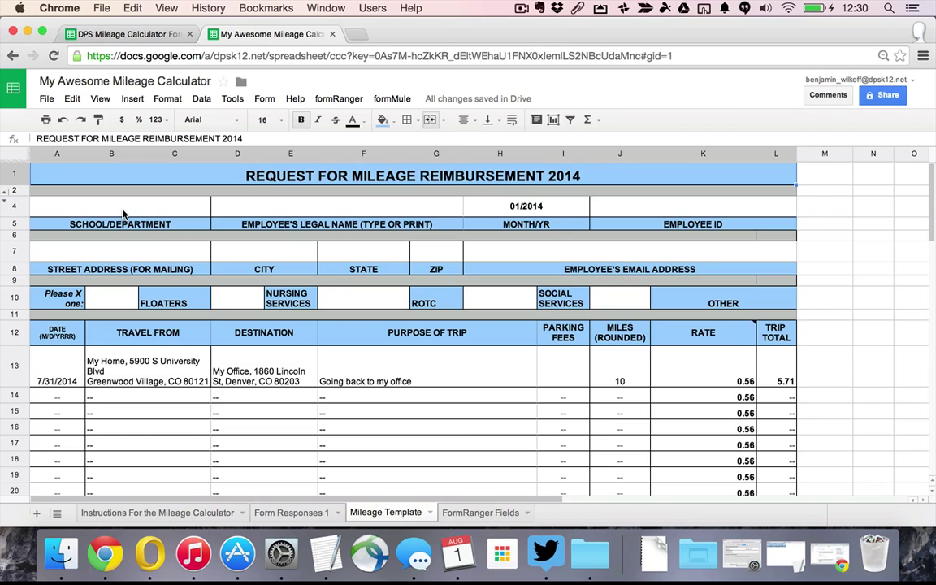
{"action": "left_click", "coordinate": [125, 213]}
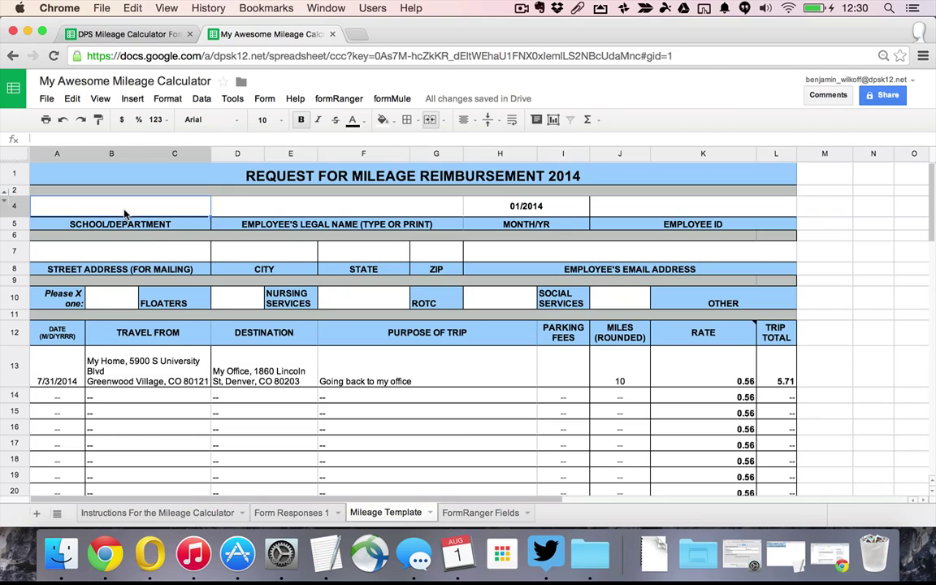
{"action": "type", "text": "Teaching"}
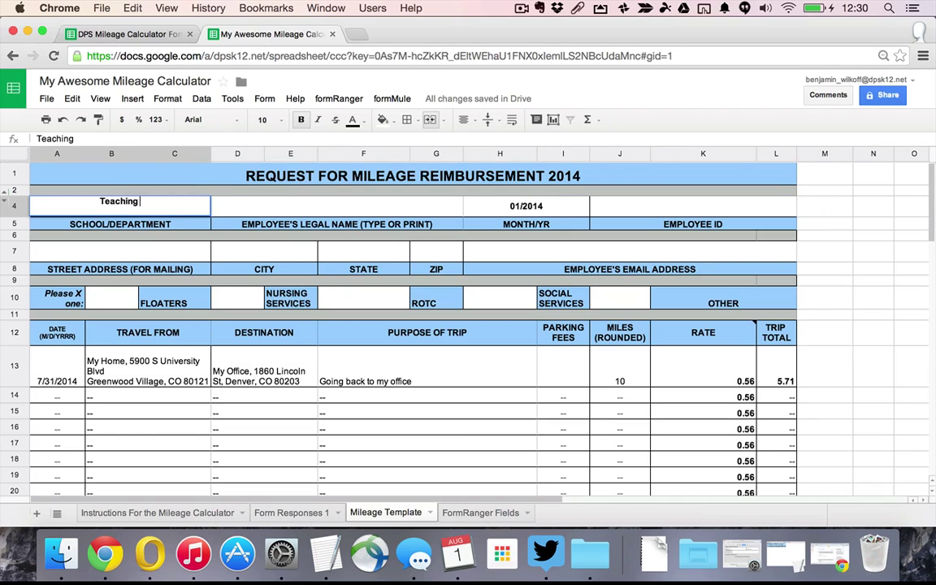
{"action": "type", "text": " and Learning"}
{"action": "key", "text": "Tab"}
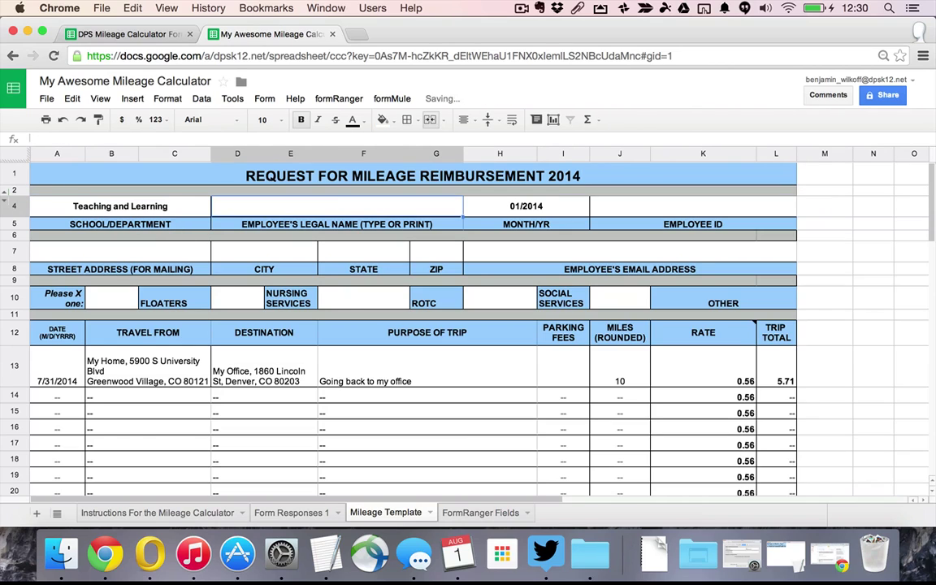
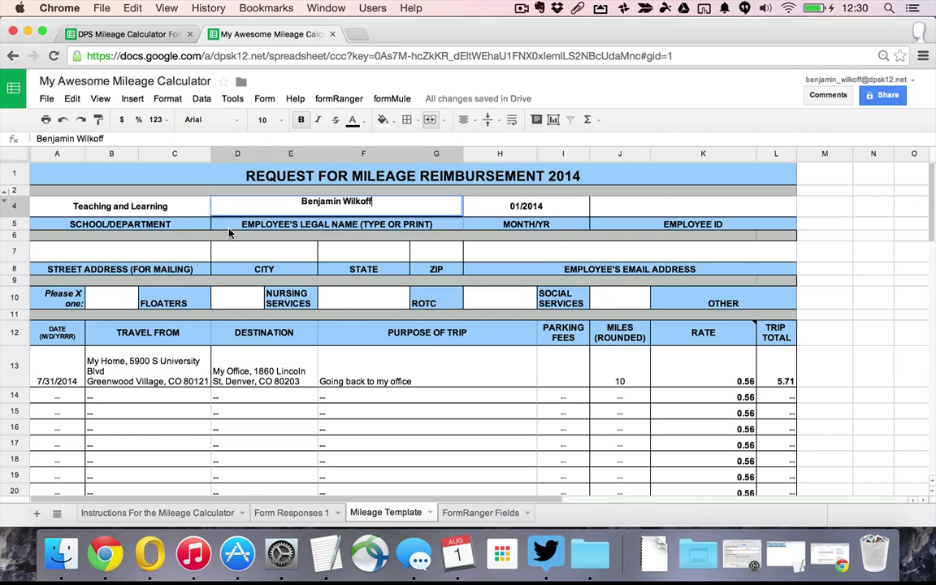
{"action": "left_click", "coordinate": [654, 203]}
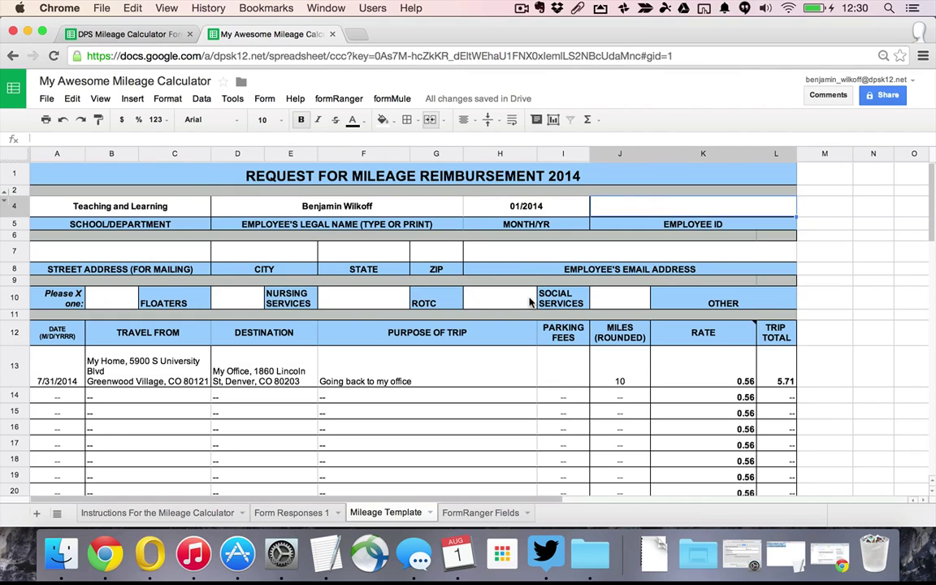
Duplicate the Mileage Template sheet and rename the copy 'July 2014'
{"action": "left_click", "coordinate": [428, 514]}
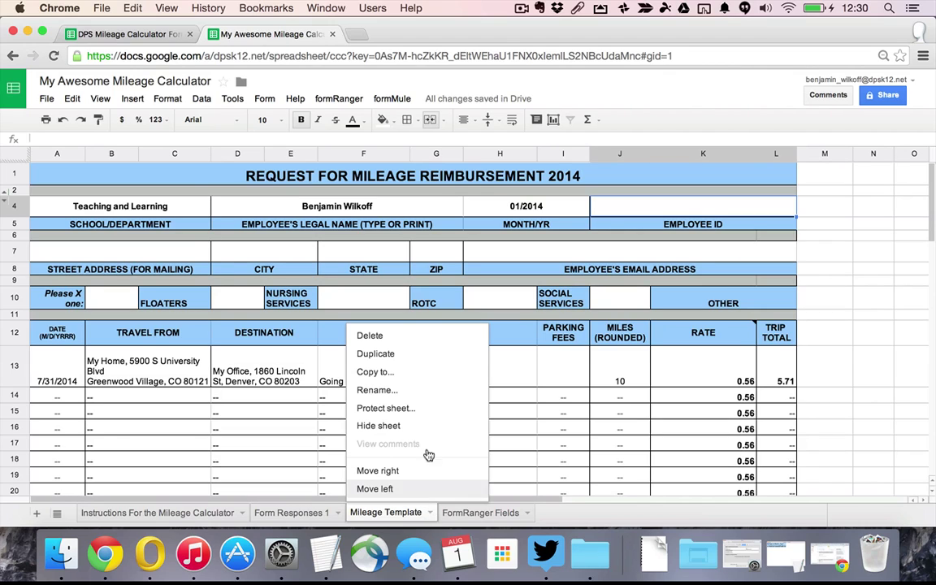
{"action": "left_click", "coordinate": [404, 361]}
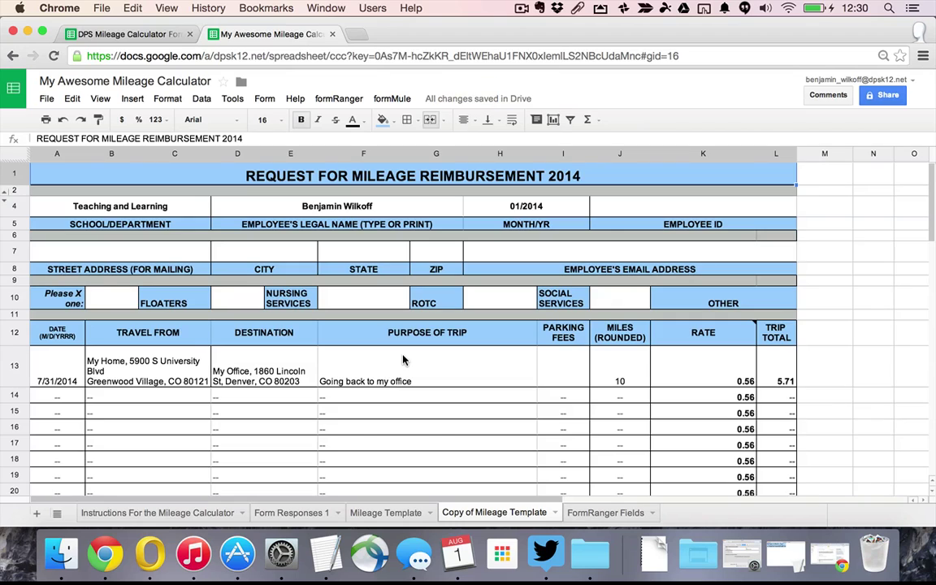
{"action": "double_click", "coordinate": [463, 513]}
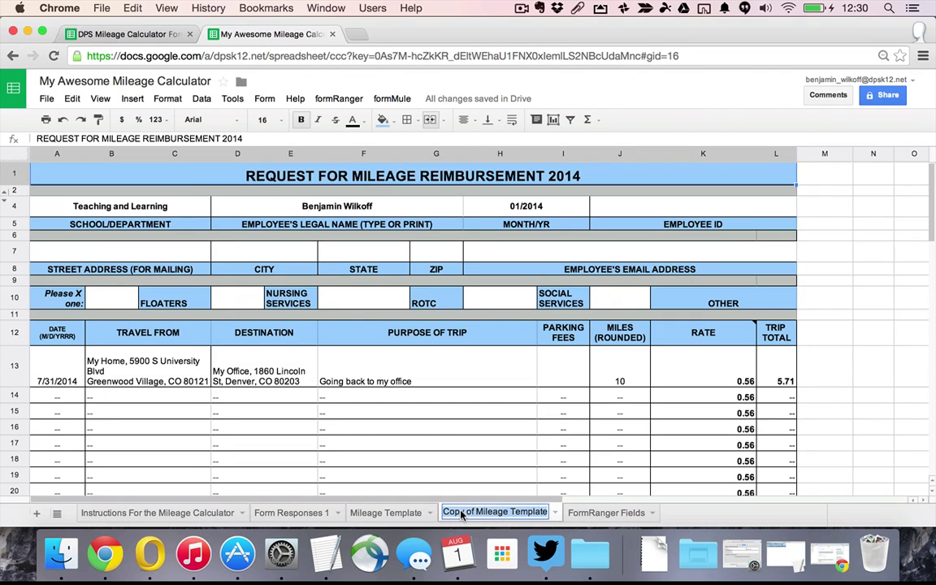
{"action": "type", "text": "July"}
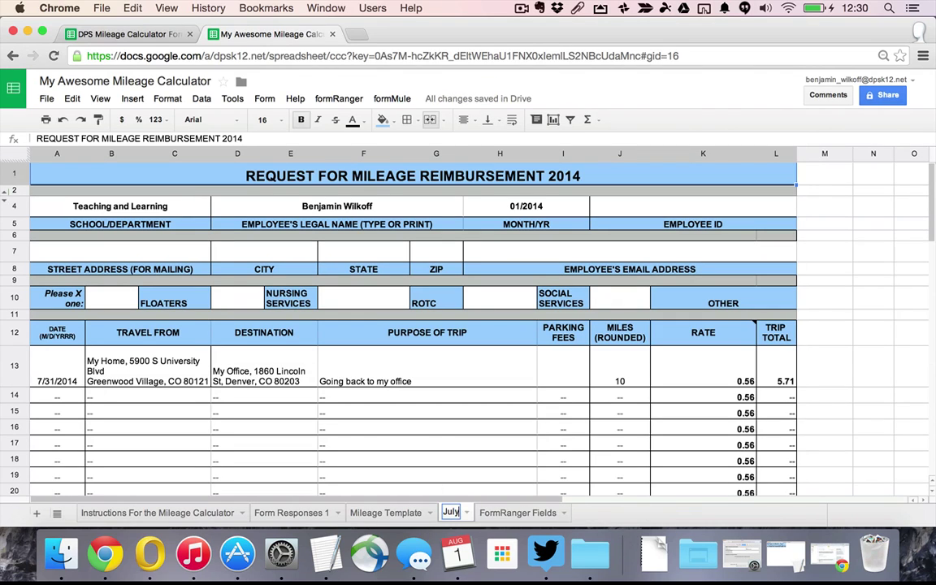
{"action": "type", "text": " 2014"}
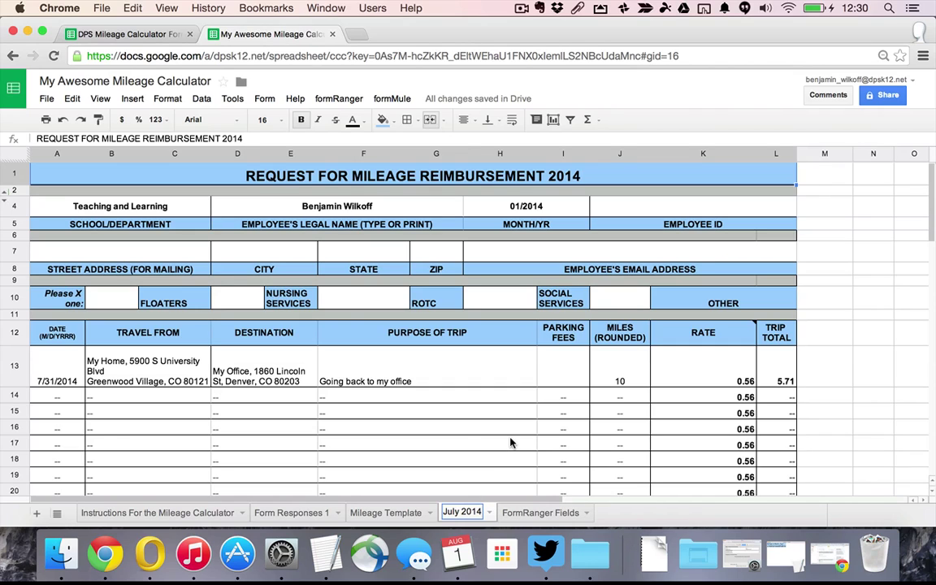
{"action": "key", "text": "Return"}
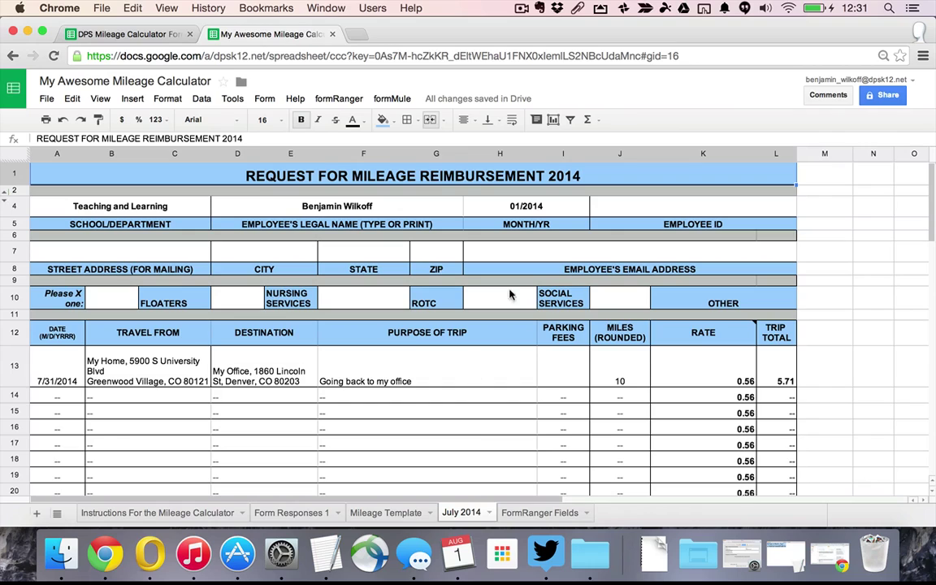
Change the MONTH/YR value in H4 from 01/2014 to 07/2014
{"action": "double_click", "coordinate": [521, 210]}
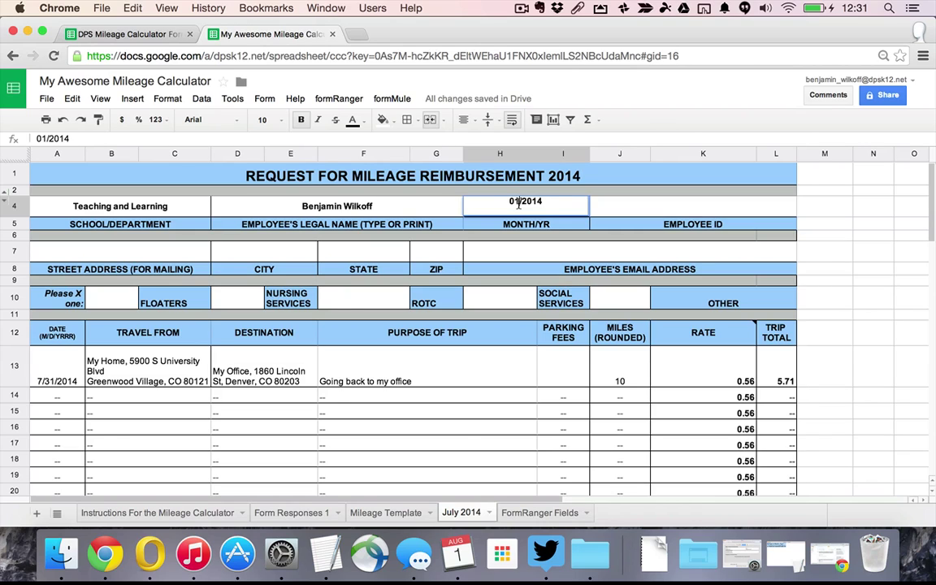
{"action": "key", "text": "BackSpace"}
{"action": "type", "text": "7"}
{"action": "key", "text": "Return"}
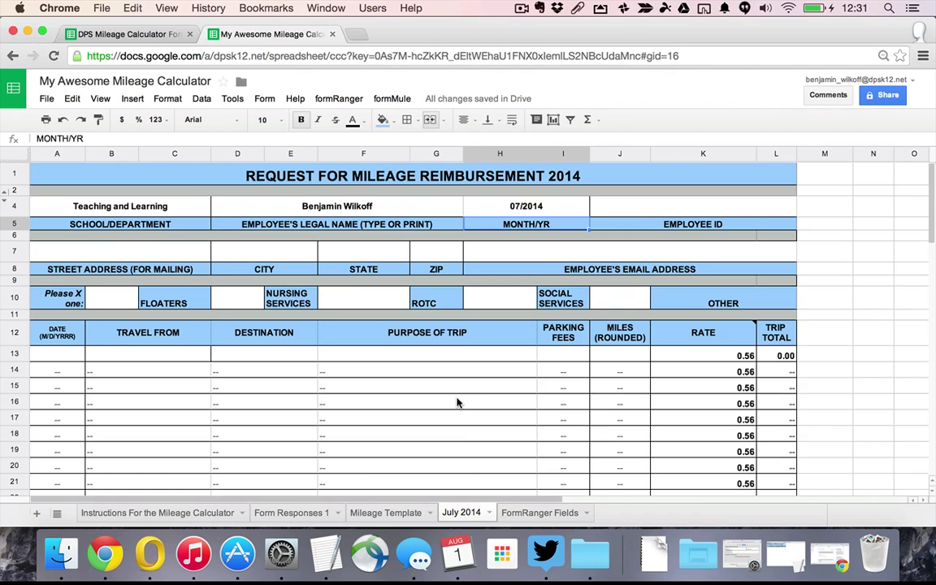
Delete the instructions sheet from the spreadsheet
{"action": "left_click", "coordinate": [199, 509]}
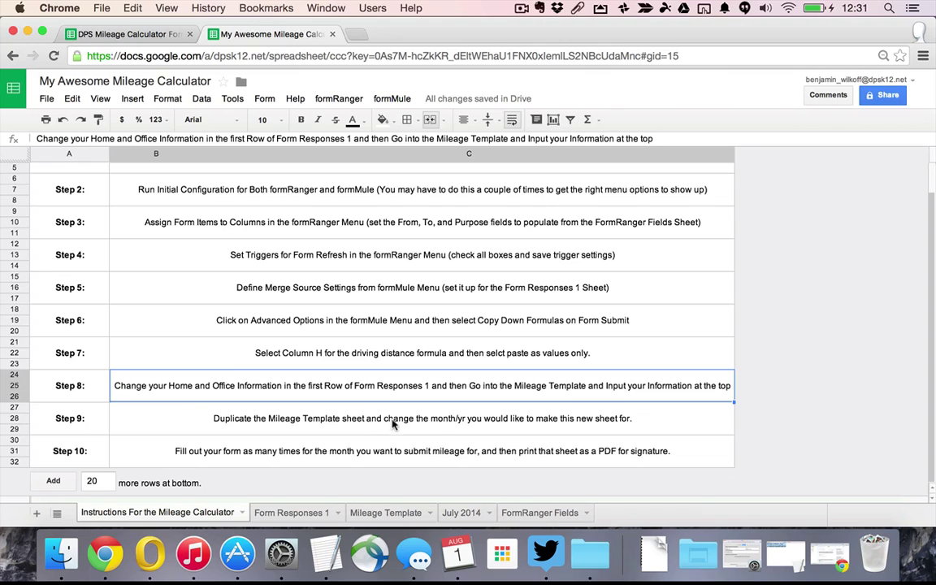
{"action": "left_click", "coordinate": [376, 464]}
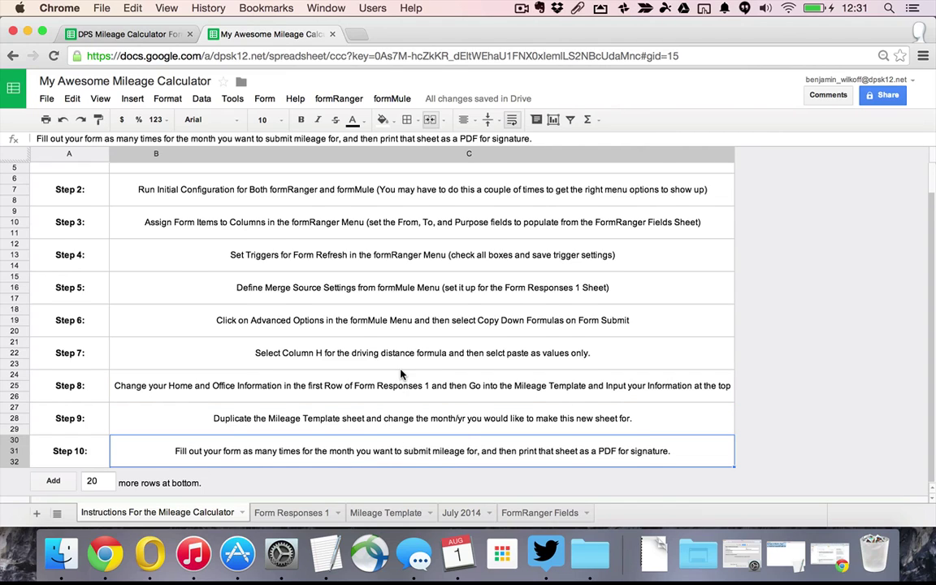
{"action": "scroll", "coordinate": [360, 374], "scroll_direction": "up", "scroll_amount": 2}
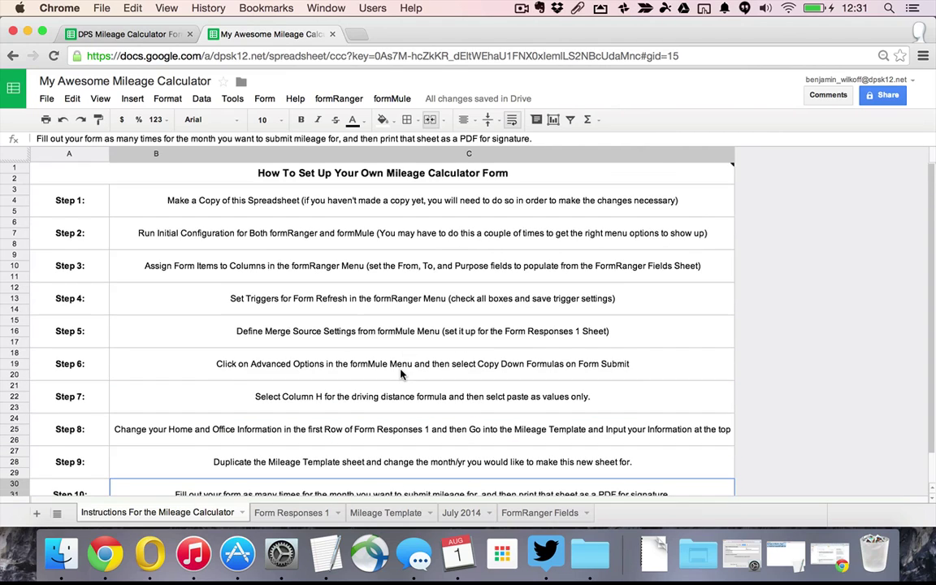
{"action": "left_click", "coordinate": [241, 520]}
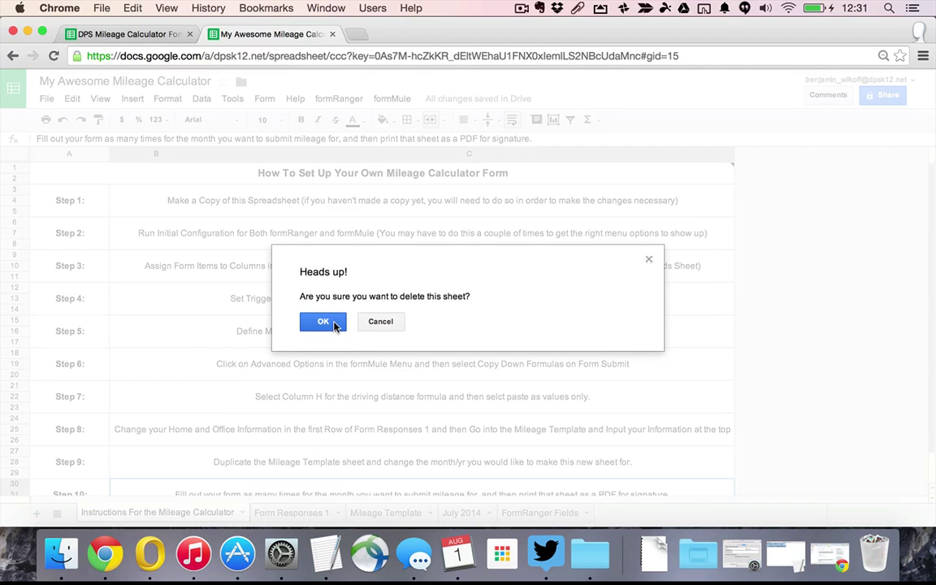
{"action": "left_click", "coordinate": [330, 322]}
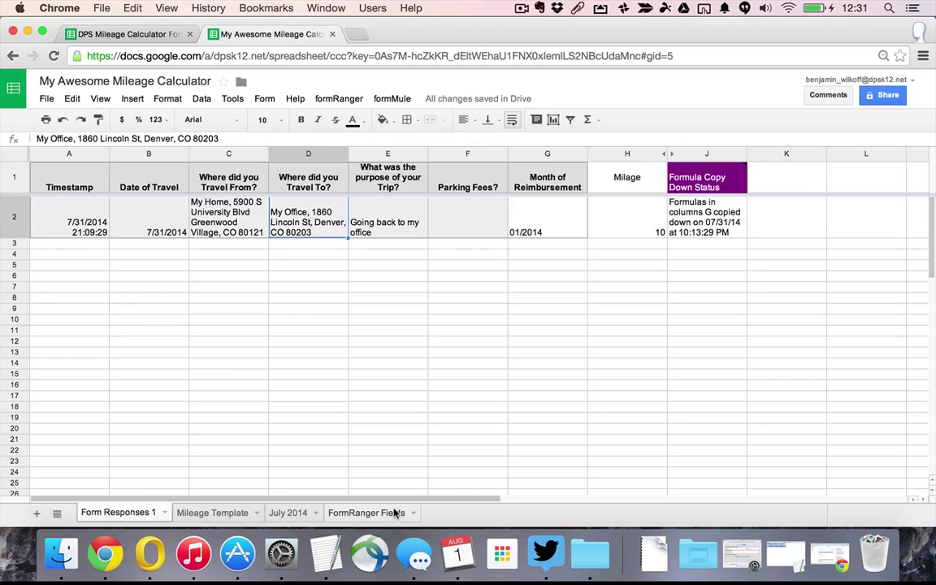
Hide the FormRanger Fields sheet and go back to Form Responses 1
{"action": "left_click", "coordinate": [398, 512]}
{"action": "left_click", "coordinate": [412, 514]}
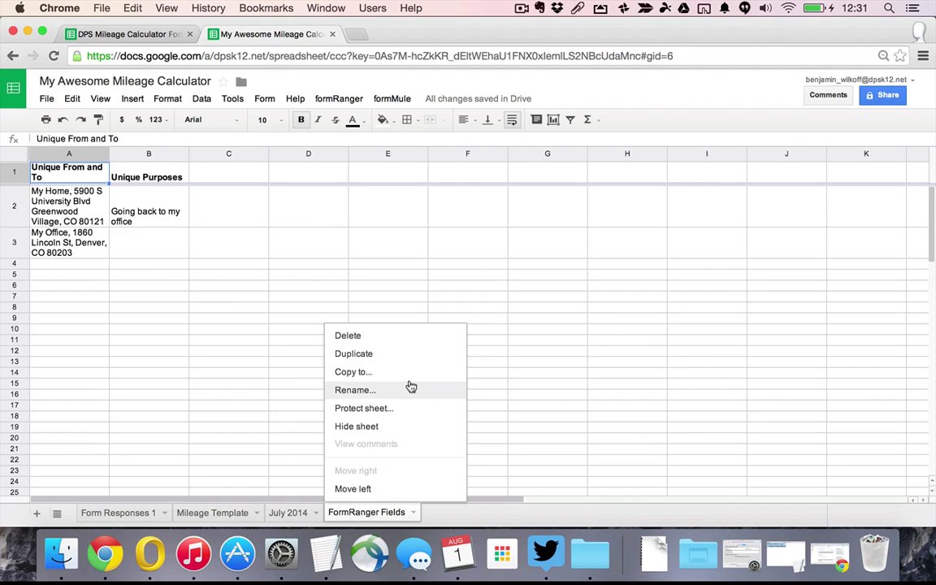
{"action": "left_click", "coordinate": [389, 438]}
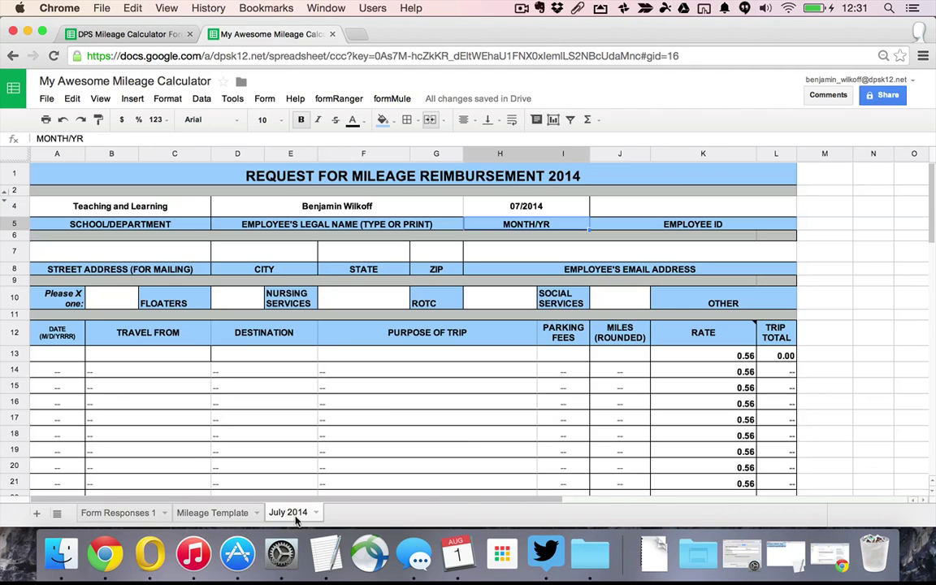
{"action": "left_click", "coordinate": [151, 514]}
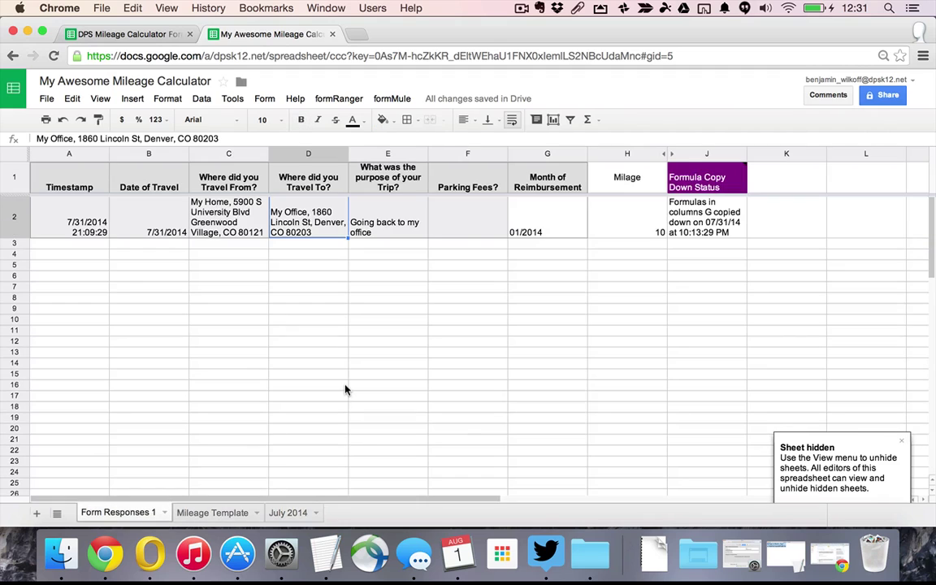
Open the live form and enter month 07/2014 and travel date July 4, 2014
{"action": "left_click", "coordinate": [265, 99]}
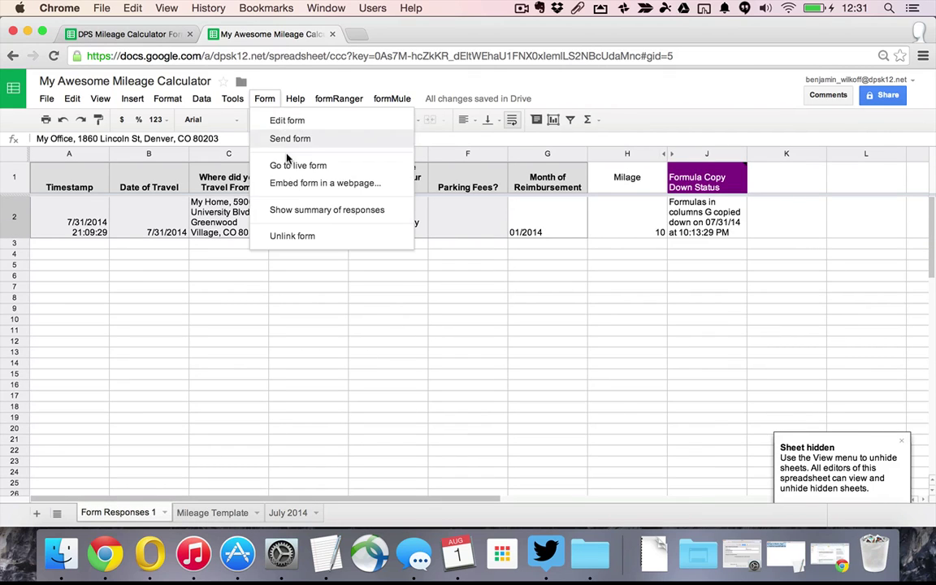
{"action": "left_click", "coordinate": [257, 146]}
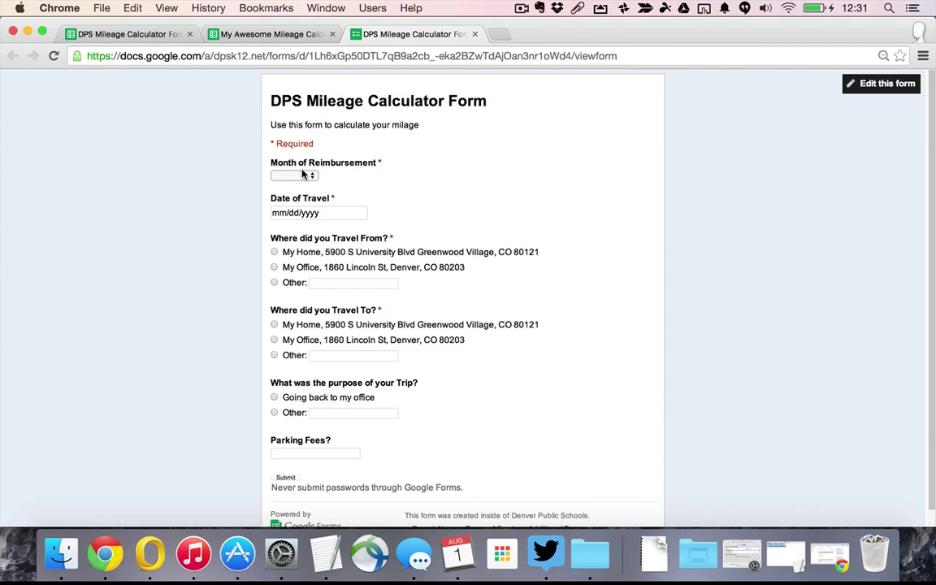
{"action": "left_click", "coordinate": [288, 177]}
{"action": "left_click", "coordinate": [299, 243]}
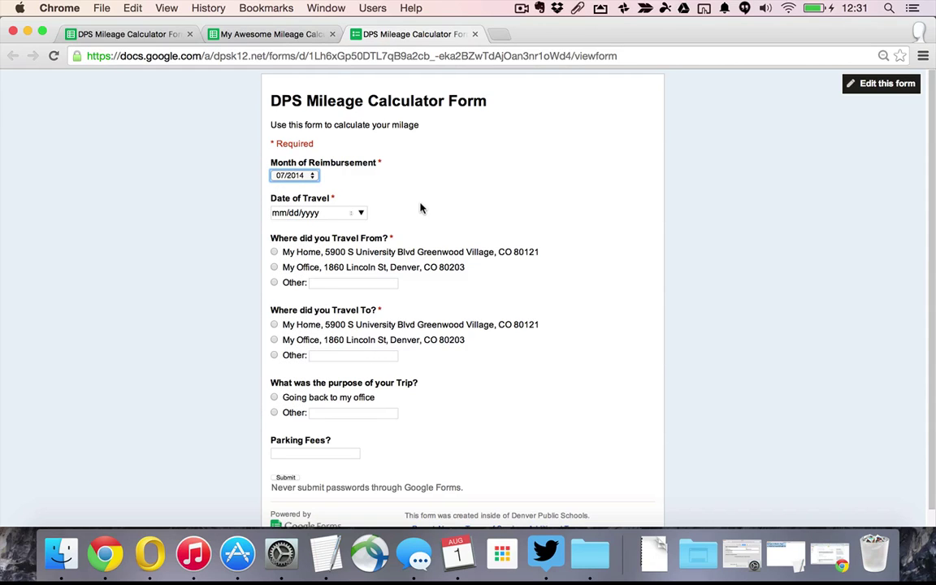
{"action": "left_click", "coordinate": [361, 212]}
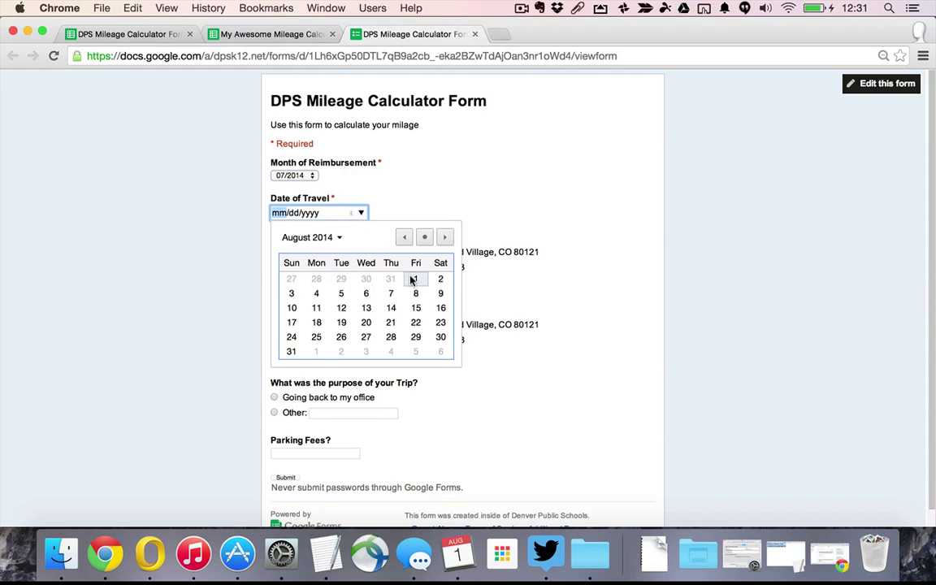
{"action": "left_click", "coordinate": [315, 237]}
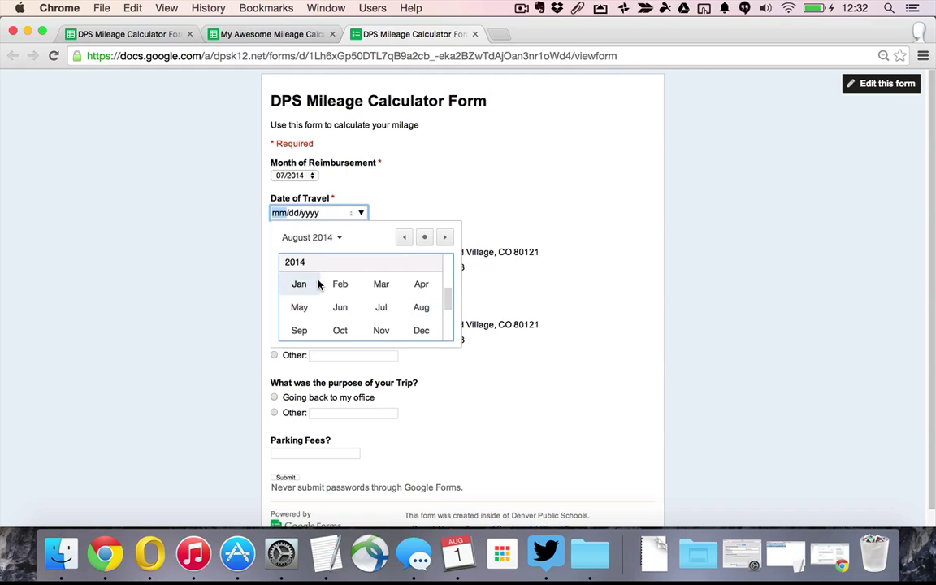
{"action": "left_click", "coordinate": [379, 307]}
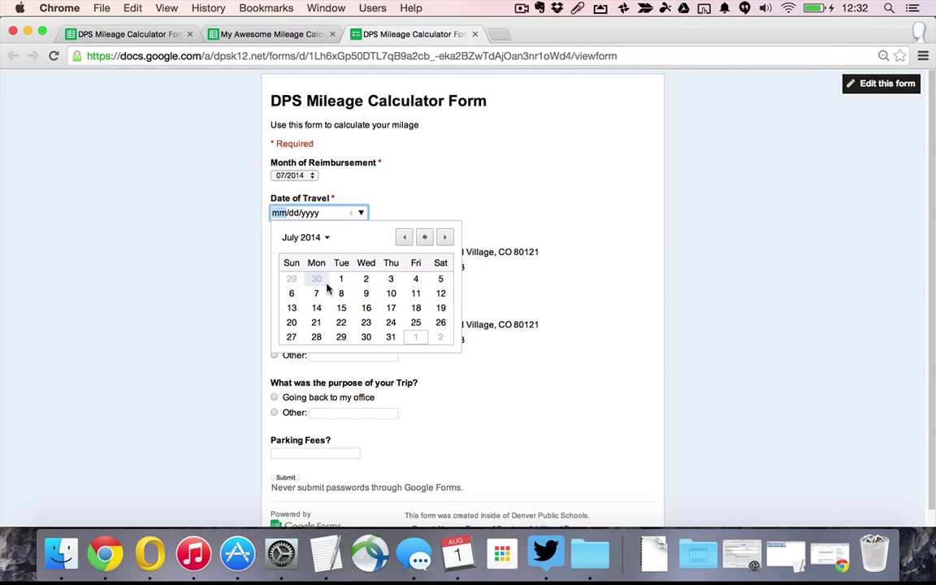
{"action": "left_click", "coordinate": [414, 281]}
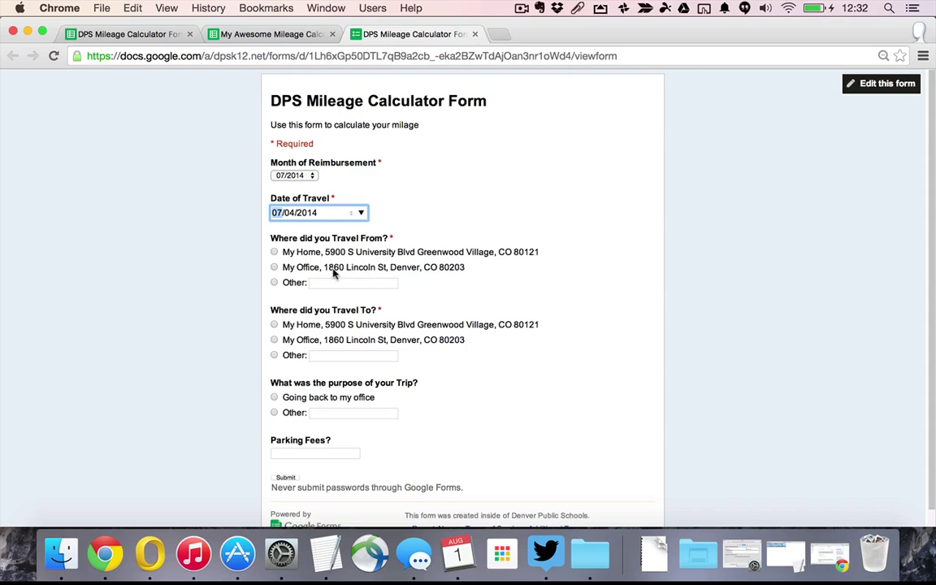
Set From to the saved test address and To to the office, add purpose 'I'm testing this thing out', and submit
{"action": "left_click", "coordinate": [274, 284]}
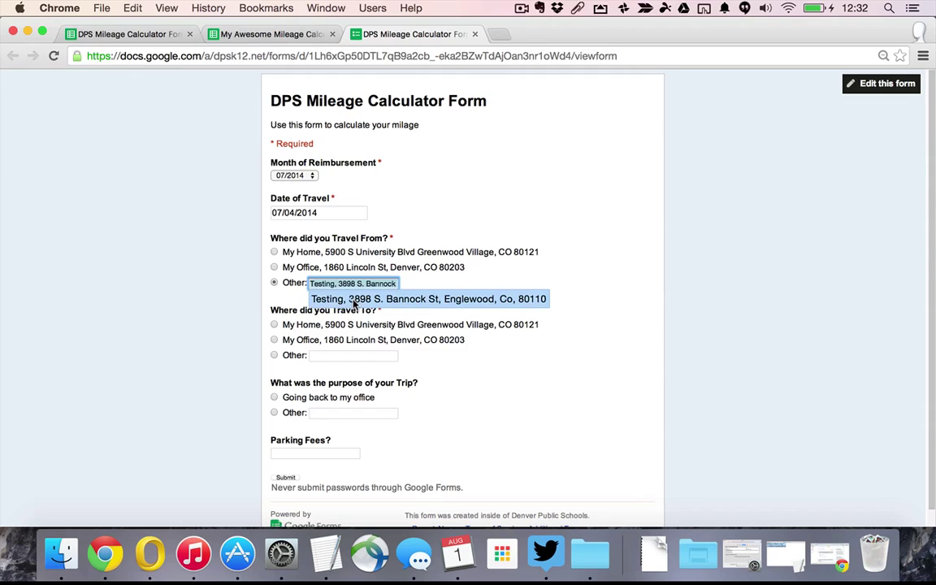
{"action": "left_click", "coordinate": [354, 301]}
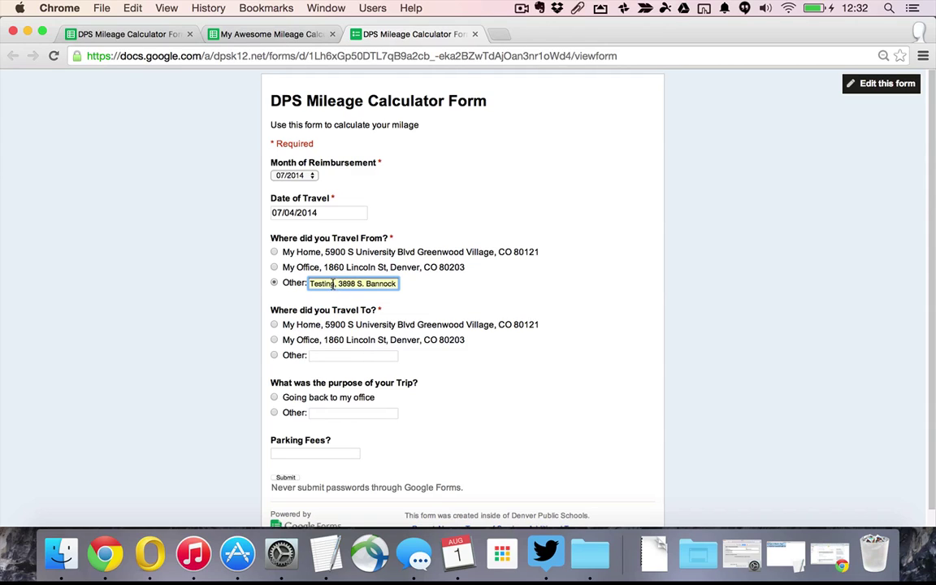
{"action": "left_click", "coordinate": [333, 284]}
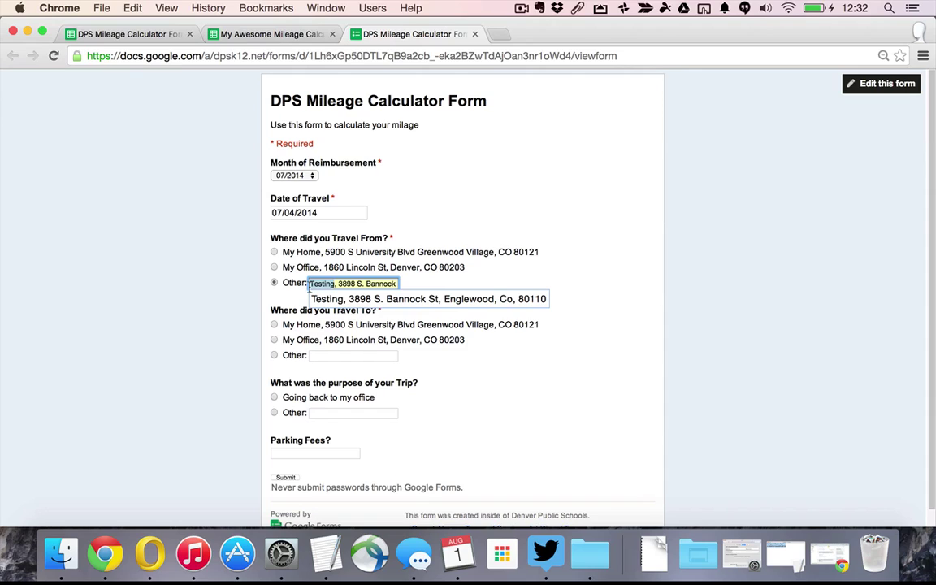
{"action": "left_click", "coordinate": [352, 238]}
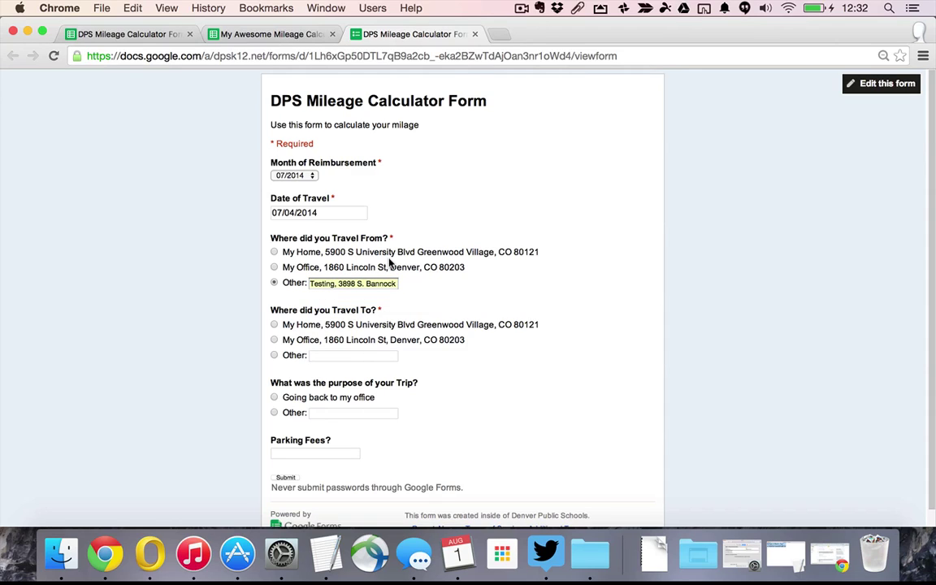
{"action": "left_click", "coordinate": [286, 341]}
{"action": "left_click", "coordinate": [329, 414]}
{"action": "type", "text": "I"}
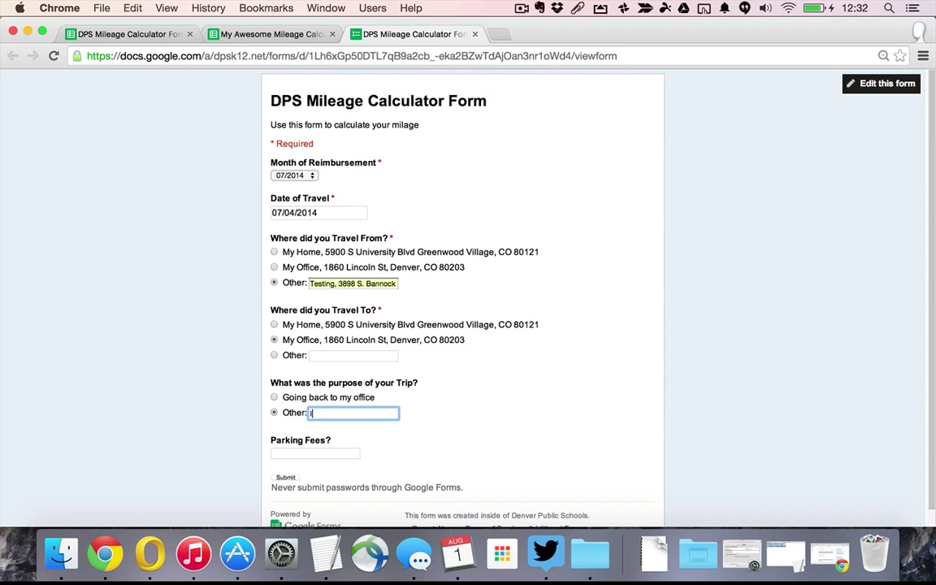
{"action": "type", "text": "'m testing this thing out"}
{"action": "scroll", "coordinate": [484, 404], "scroll_direction": "down", "scroll_amount": 1}
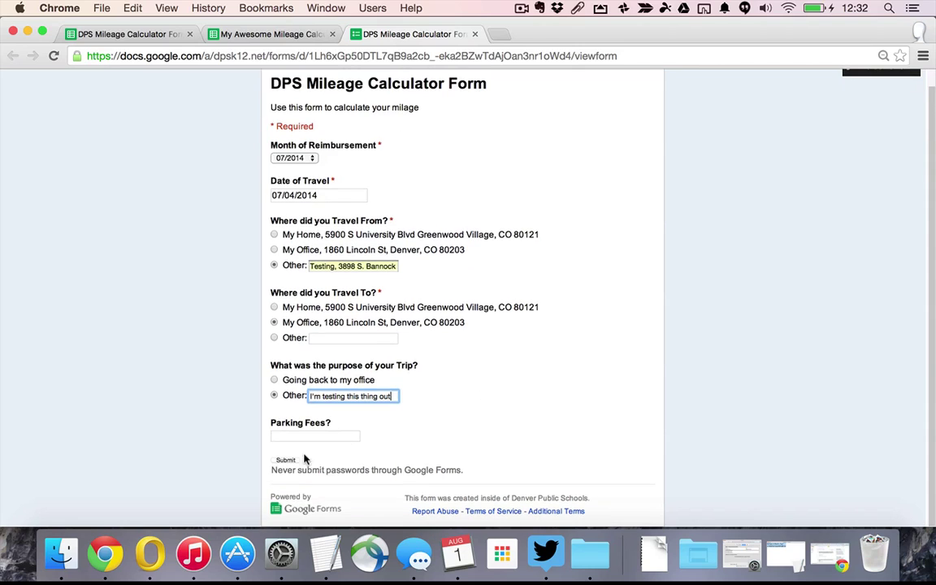
{"action": "left_click", "coordinate": [286, 461]}
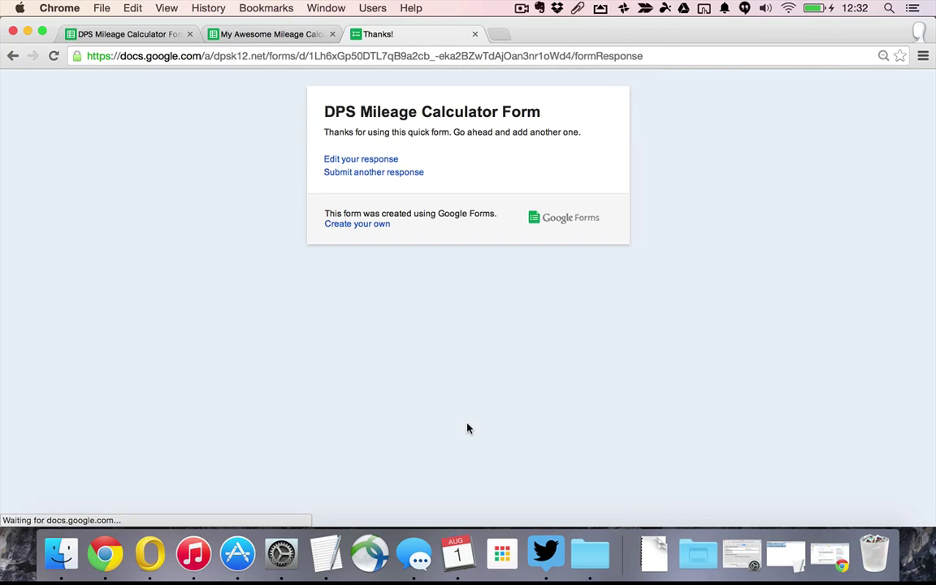
Verify the new trip's 9-mile value in H3 against H2's formula, then view the July 2014 sheet
{"action": "left_click", "coordinate": [251, 36]}
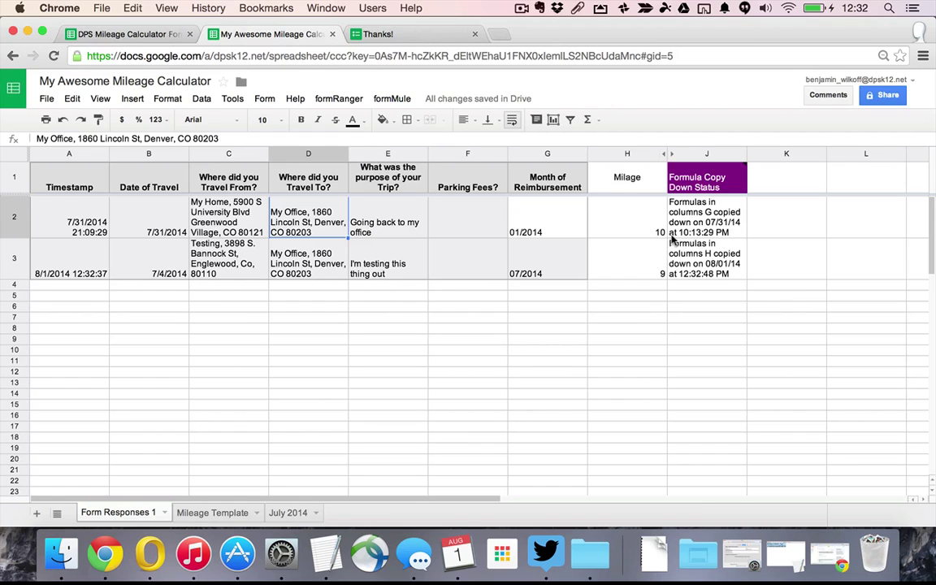
{"action": "left_click", "coordinate": [633, 270]}
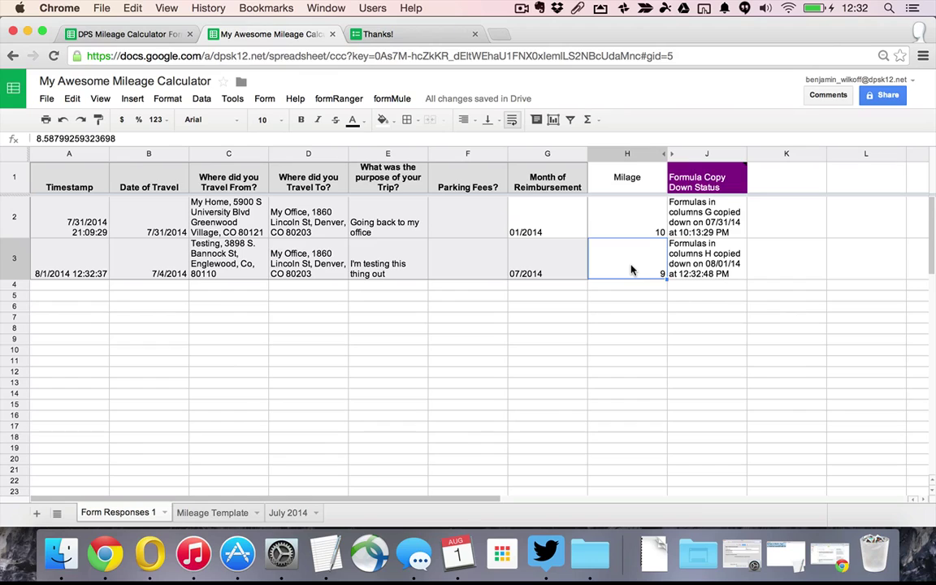
{"action": "key", "text": "Up"}
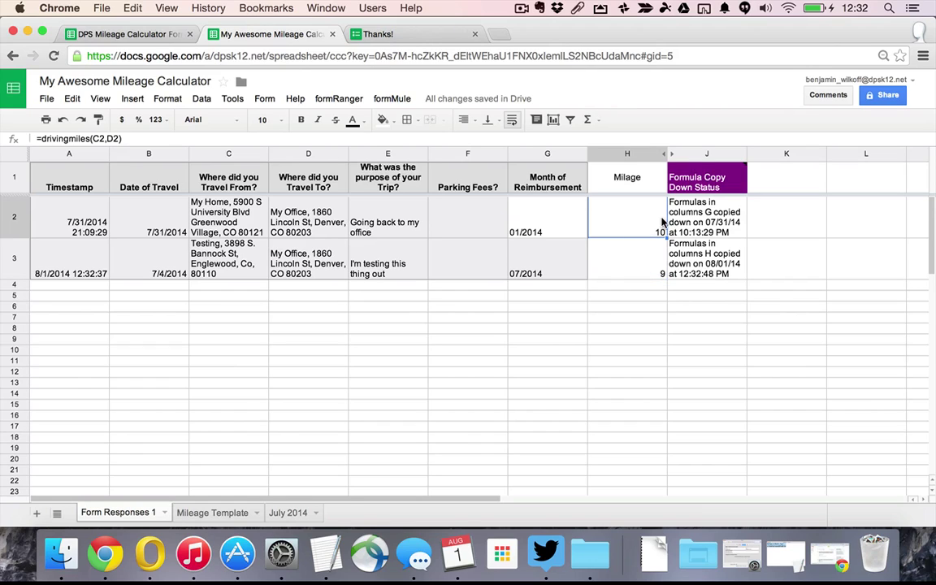
{"action": "left_click", "coordinate": [628, 274]}
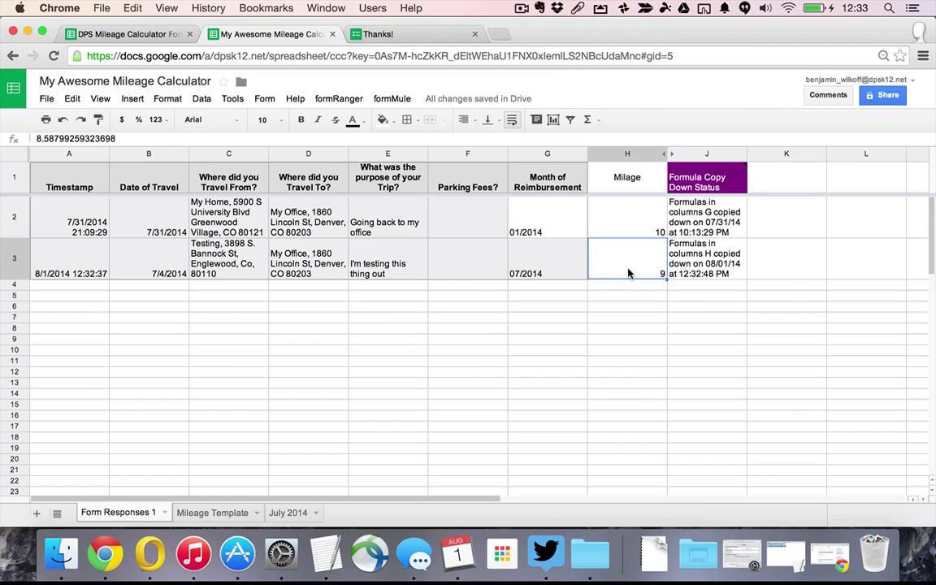
{"action": "left_click", "coordinate": [289, 513]}
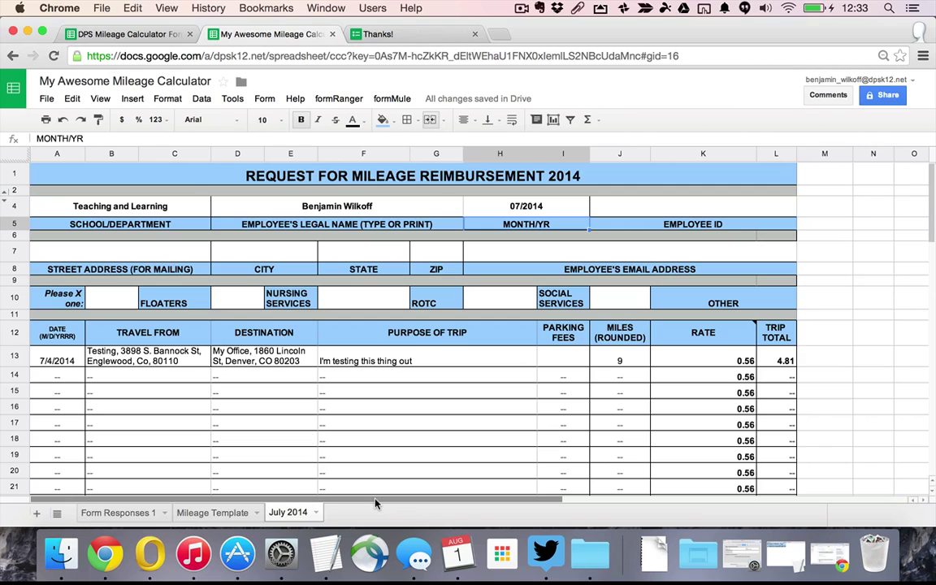
Download the July 2014 sheet as a PDF: current sheet, fit to width, landscape
{"action": "left_click", "coordinate": [48, 99]}
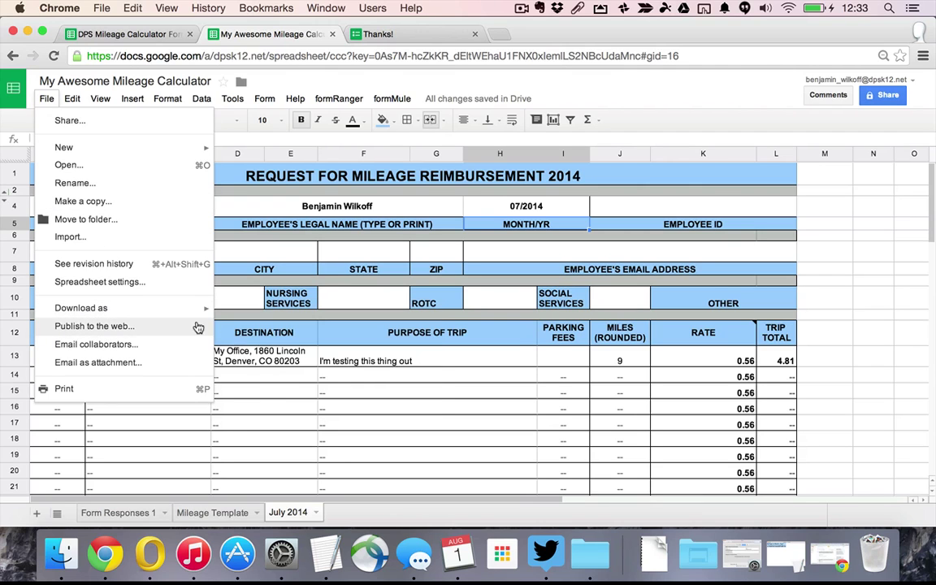
{"action": "mouse_move", "coordinate": [207, 310]}
{"action": "left_click", "coordinate": [244, 350]}
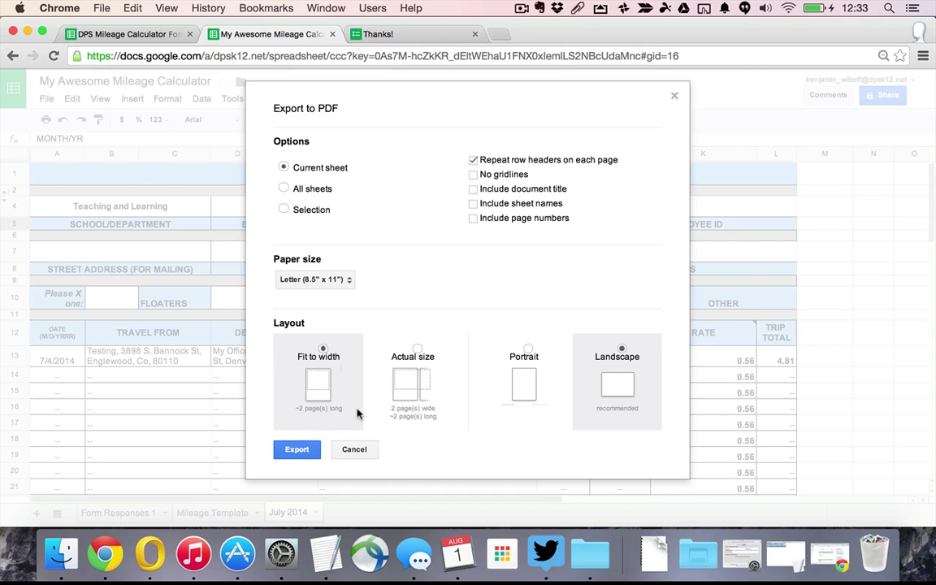
{"action": "left_click", "coordinate": [297, 449]}
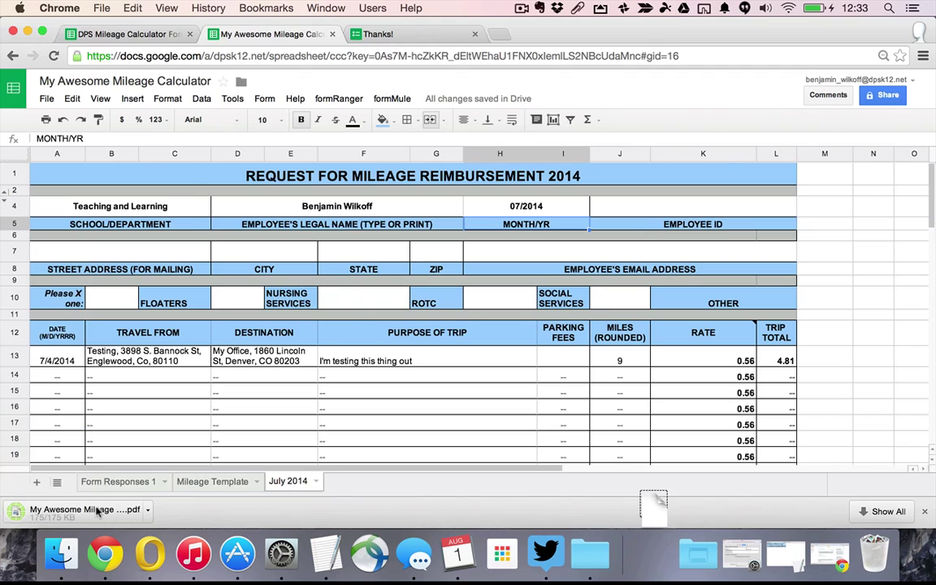
Open the downloaded July 2014 PDF and scroll through the 7/4/2014 trip and signature section
{"action": "left_click", "coordinate": [89, 509]}
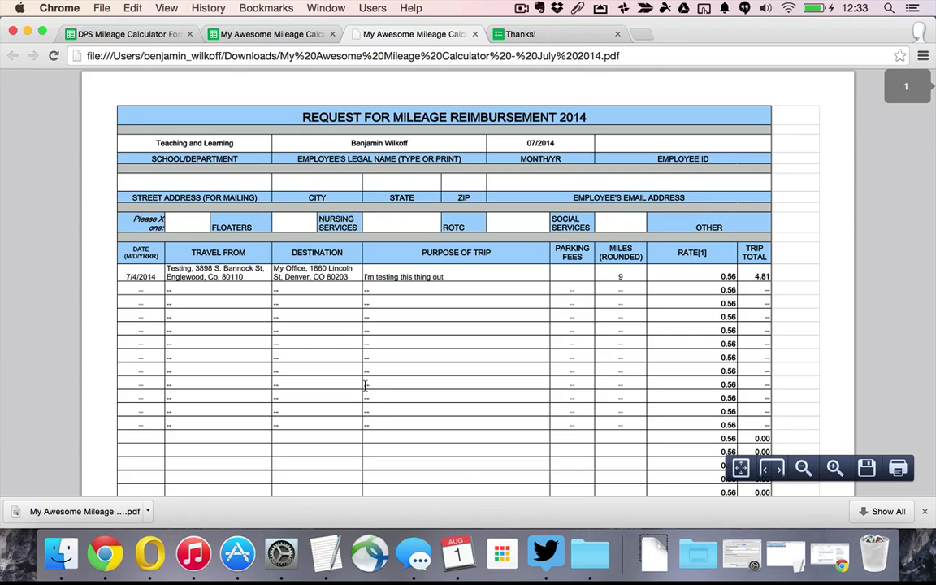
{"action": "scroll", "coordinate": [365, 386], "scroll_direction": "down", "scroll_amount": 5}
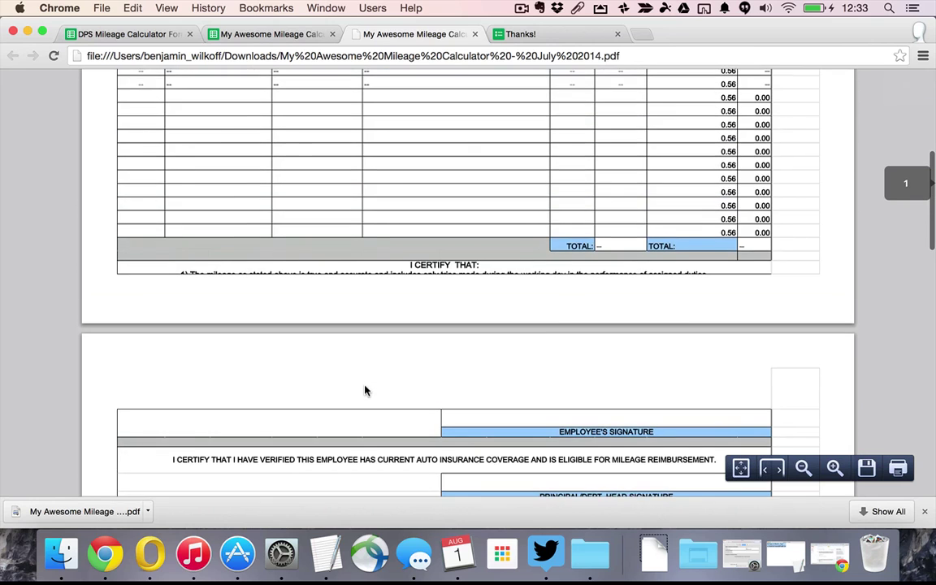
{"action": "scroll", "coordinate": [365, 391], "scroll_direction": "up", "scroll_amount": 8}
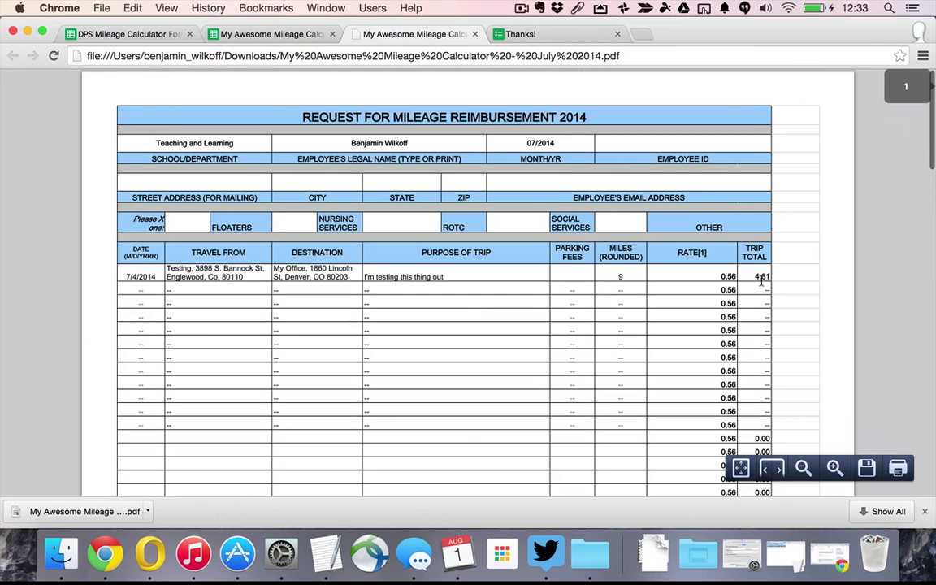